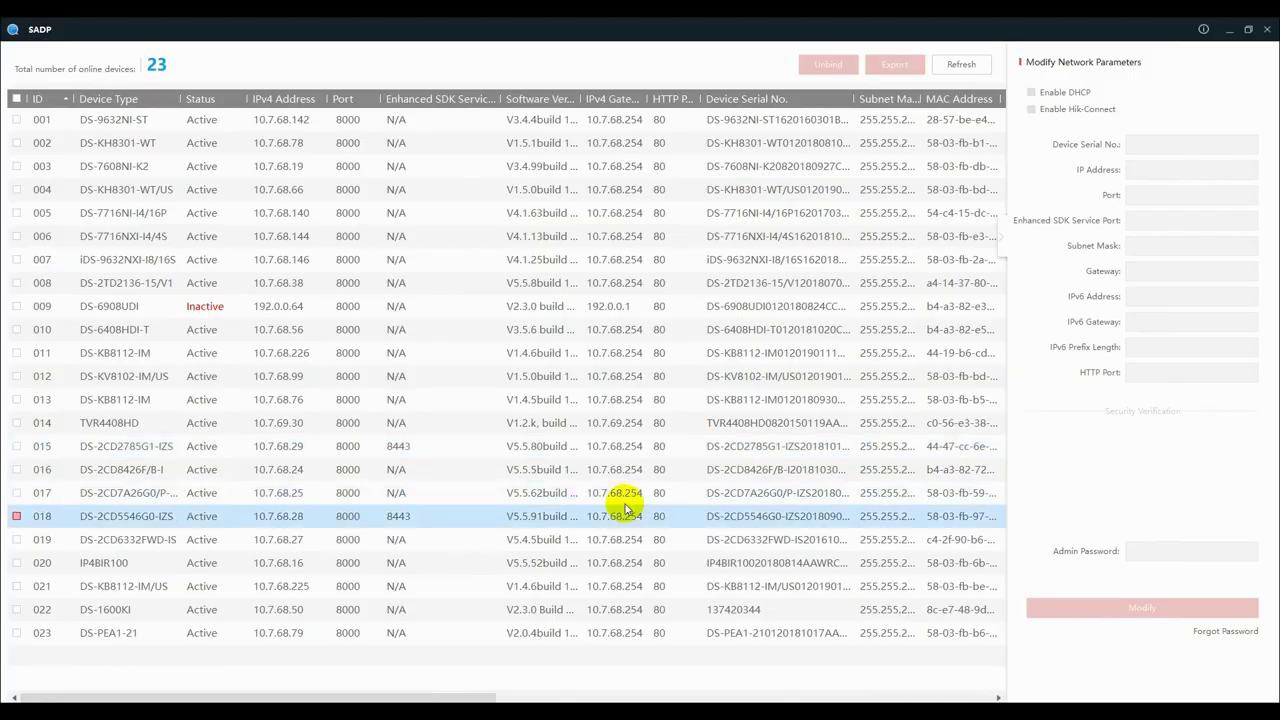
Select and tick the inactive DS-6908UDI decoder (device 009) in SADP.
left_click(258, 442)
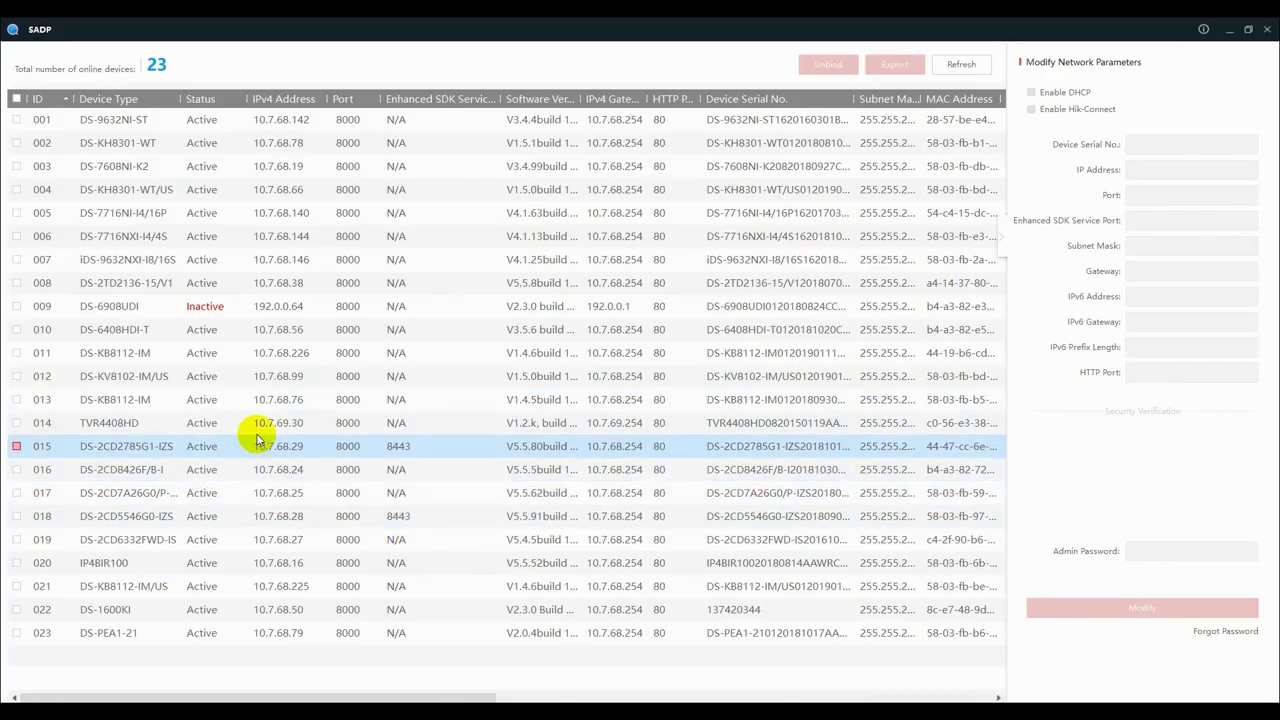
left_click(200, 425)
left_click(63, 376)
left_click(23, 306)
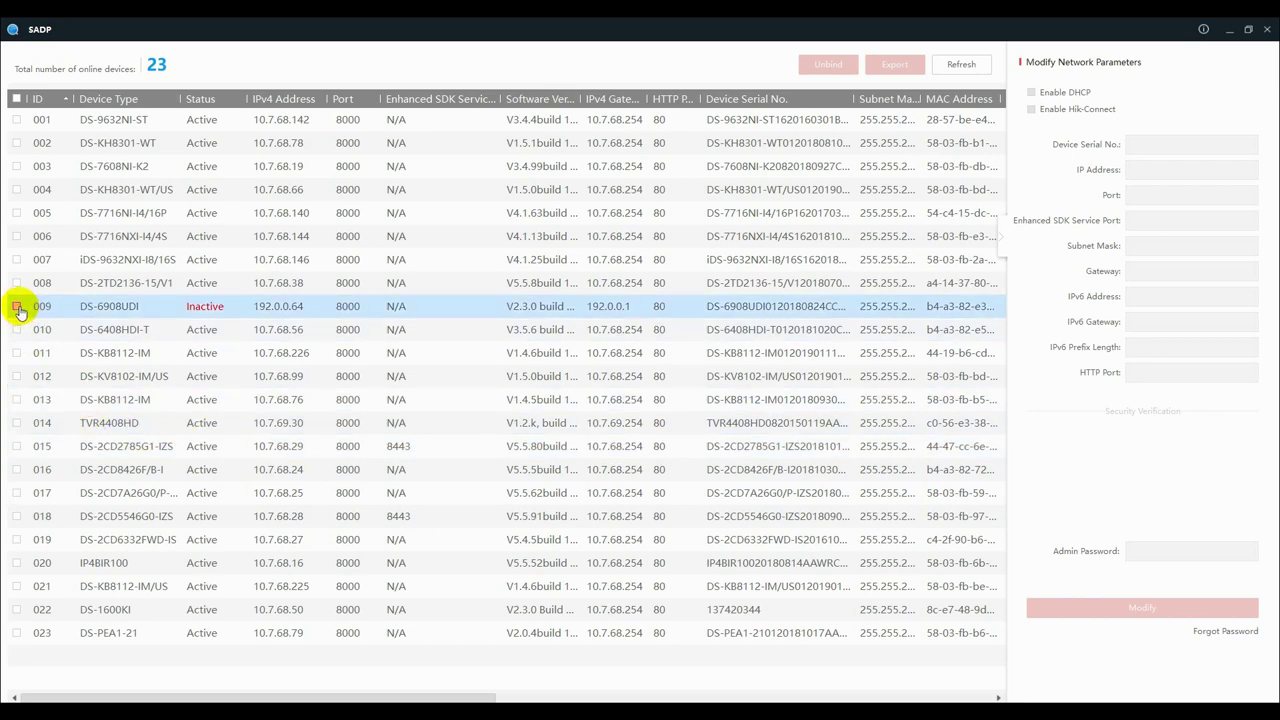
left_click(17, 307)
Enter and confirm a new admin password, then activate the decoder.
left_click(1132, 452)
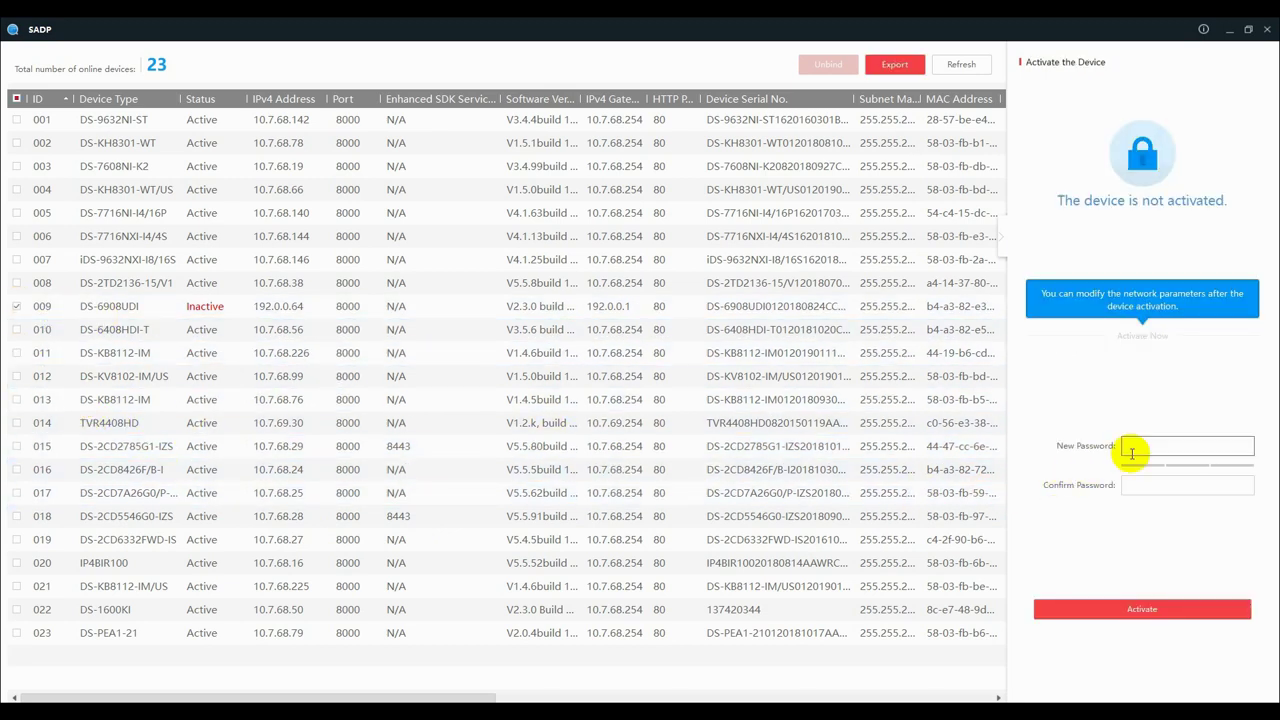
type("abcd")
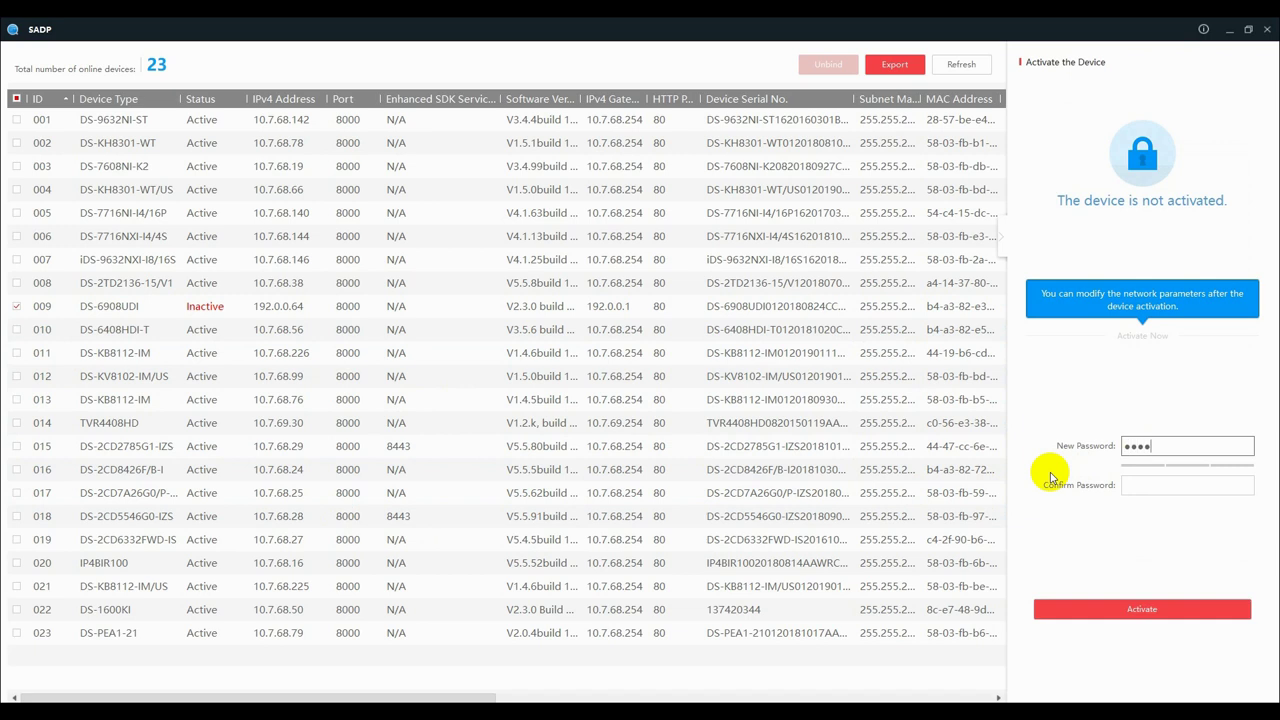
type("1234")
key("Tab")
type("abcd1234")
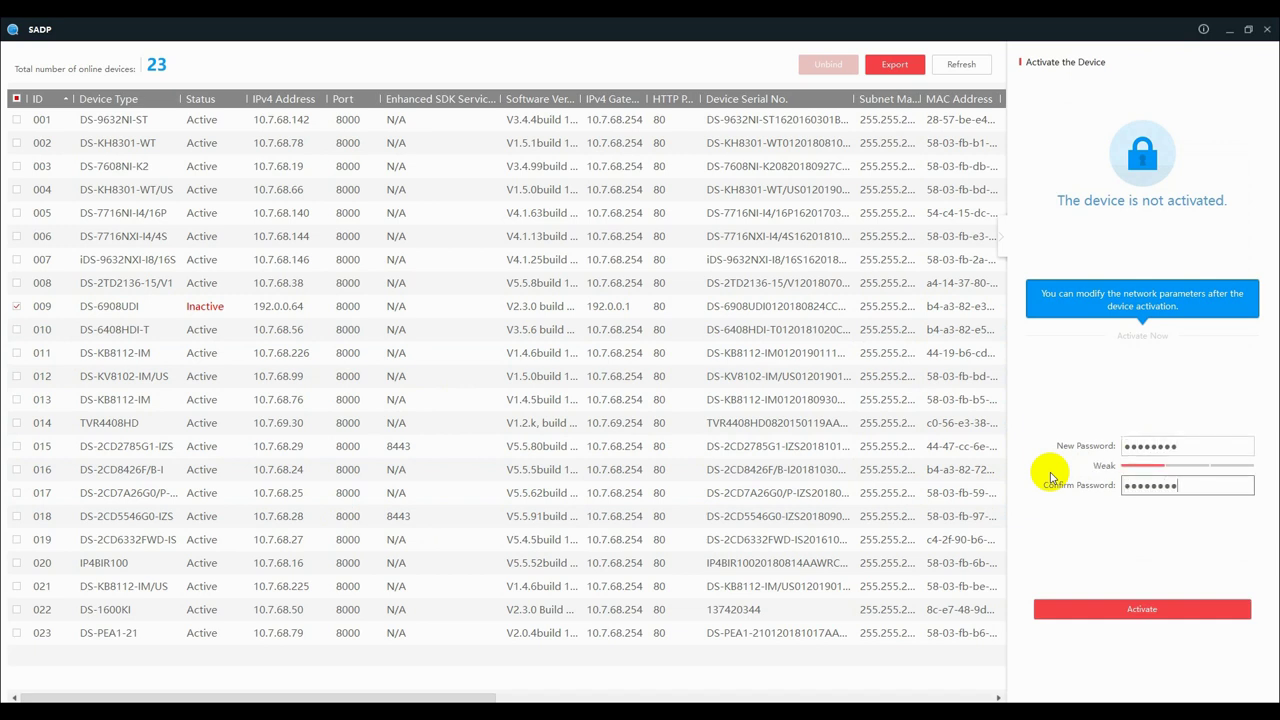
left_click(1118, 612)
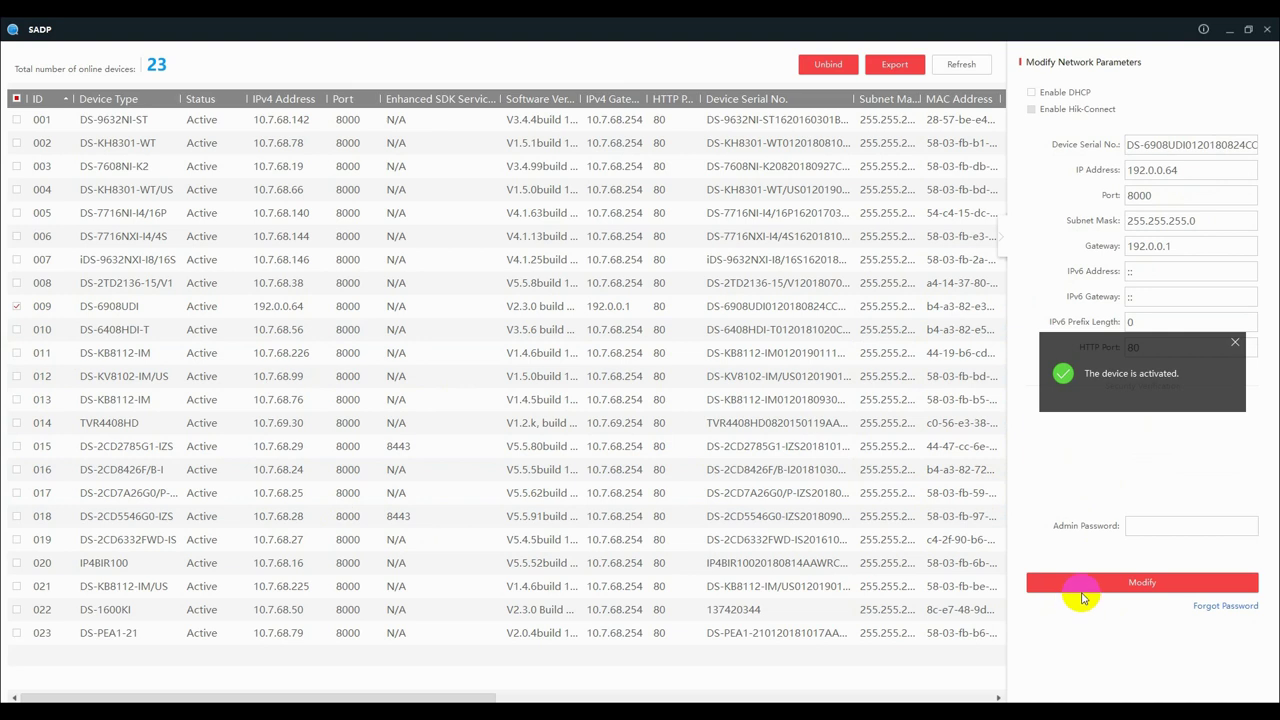
Replace IP 192.0.0.64 with 10.7.68.57, set gateway 10.7.68.254, and apply using the admin password.
left_click(1188, 171)
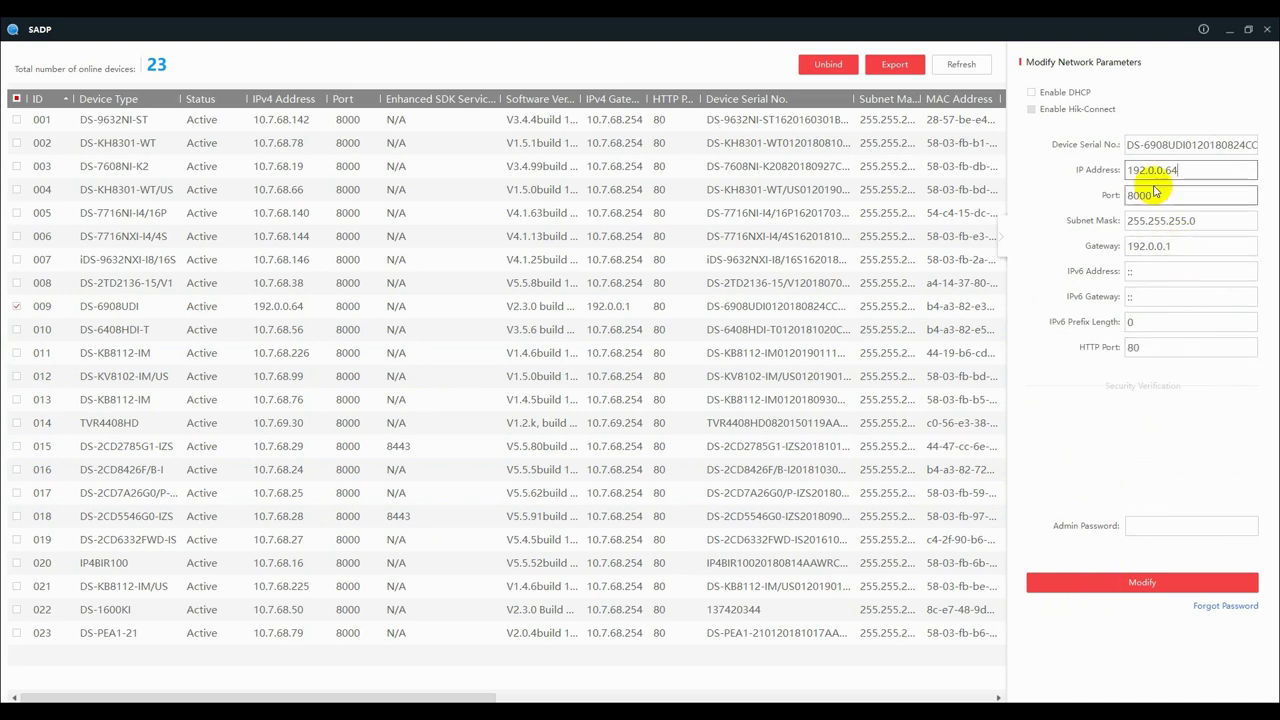
left_click_drag(1190, 170, 1064, 174)
type("10")
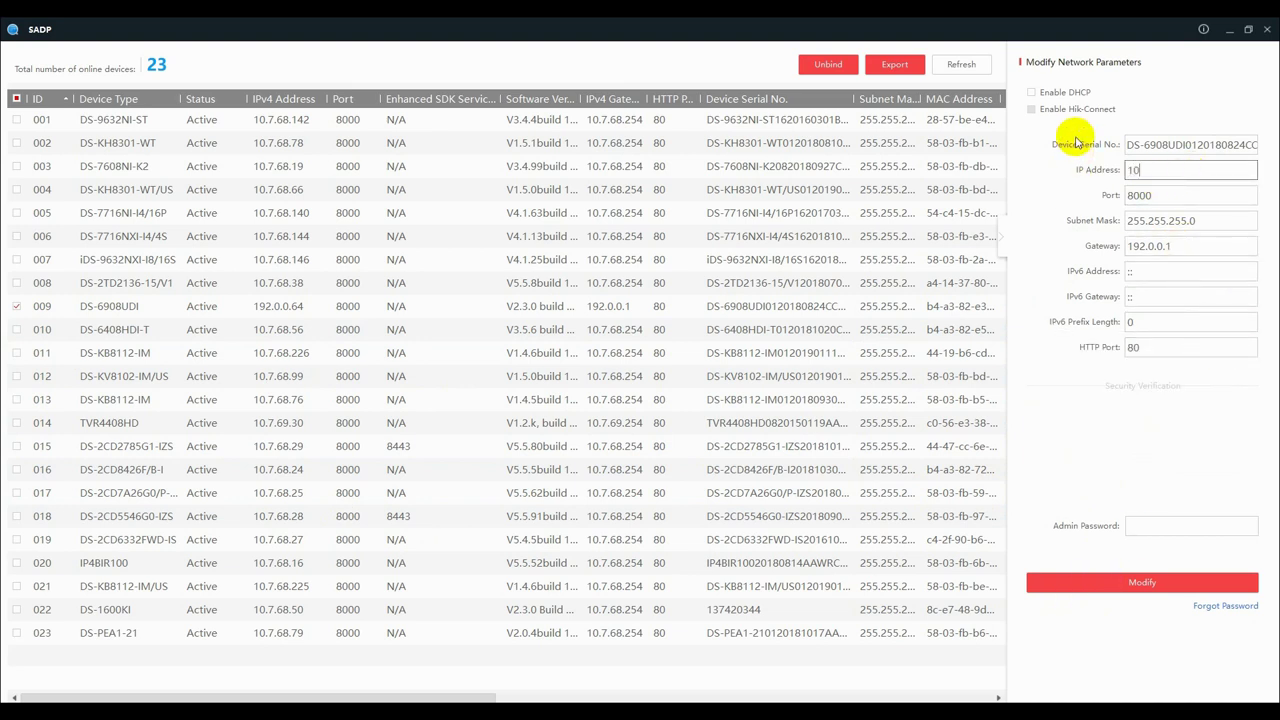
type(".7.68.57")
key("Tab")
key("Tab")
key("Tab")
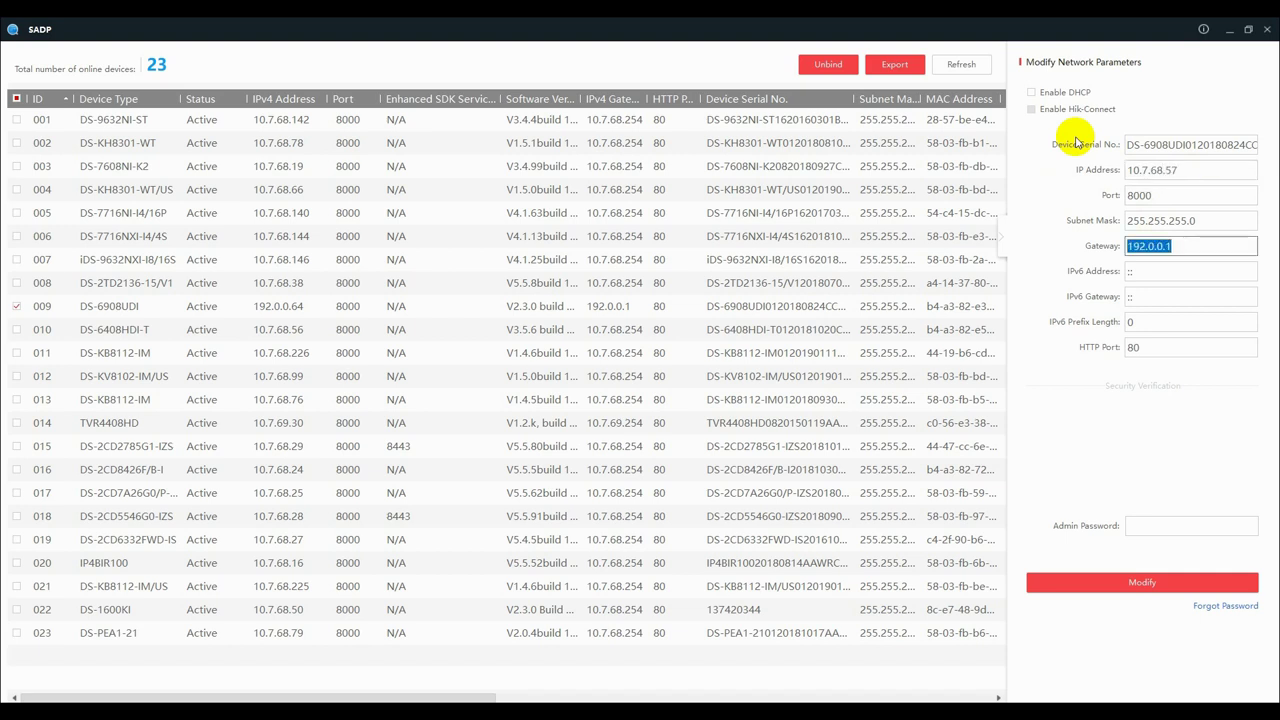
type("10.7.68.254")
left_click(1172, 522)
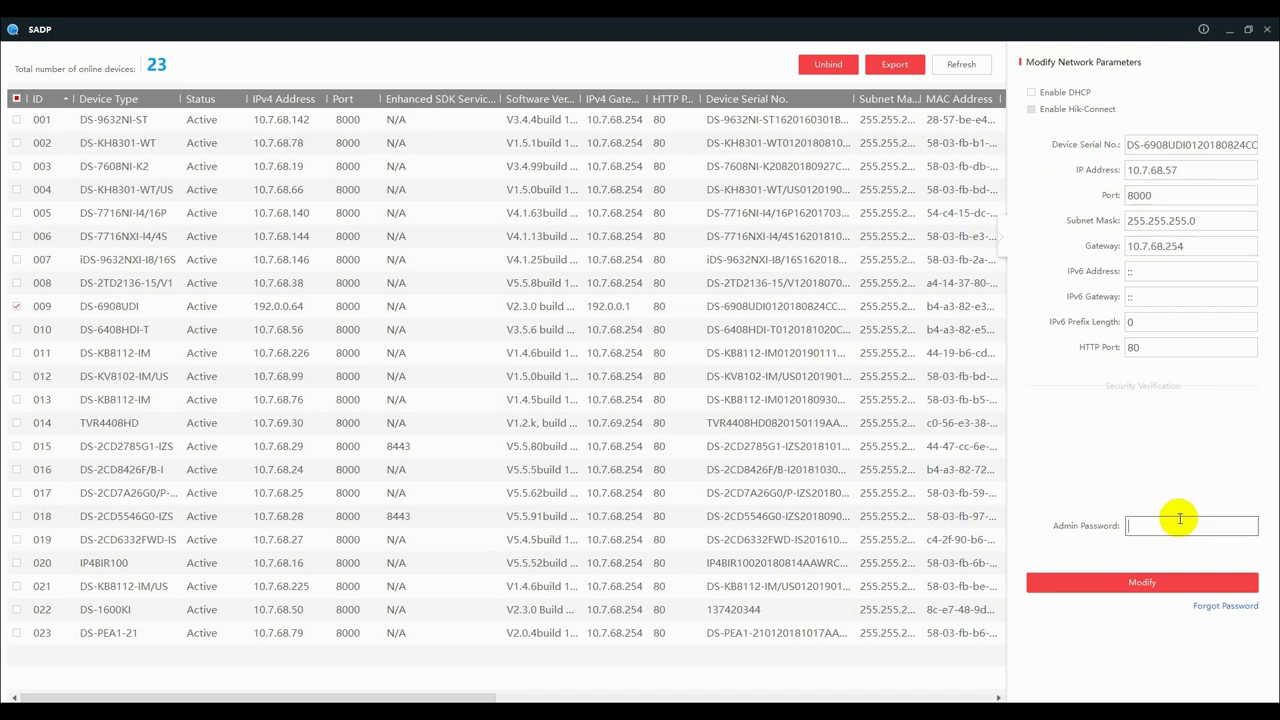
type("a1234567")
left_click(1176, 582)
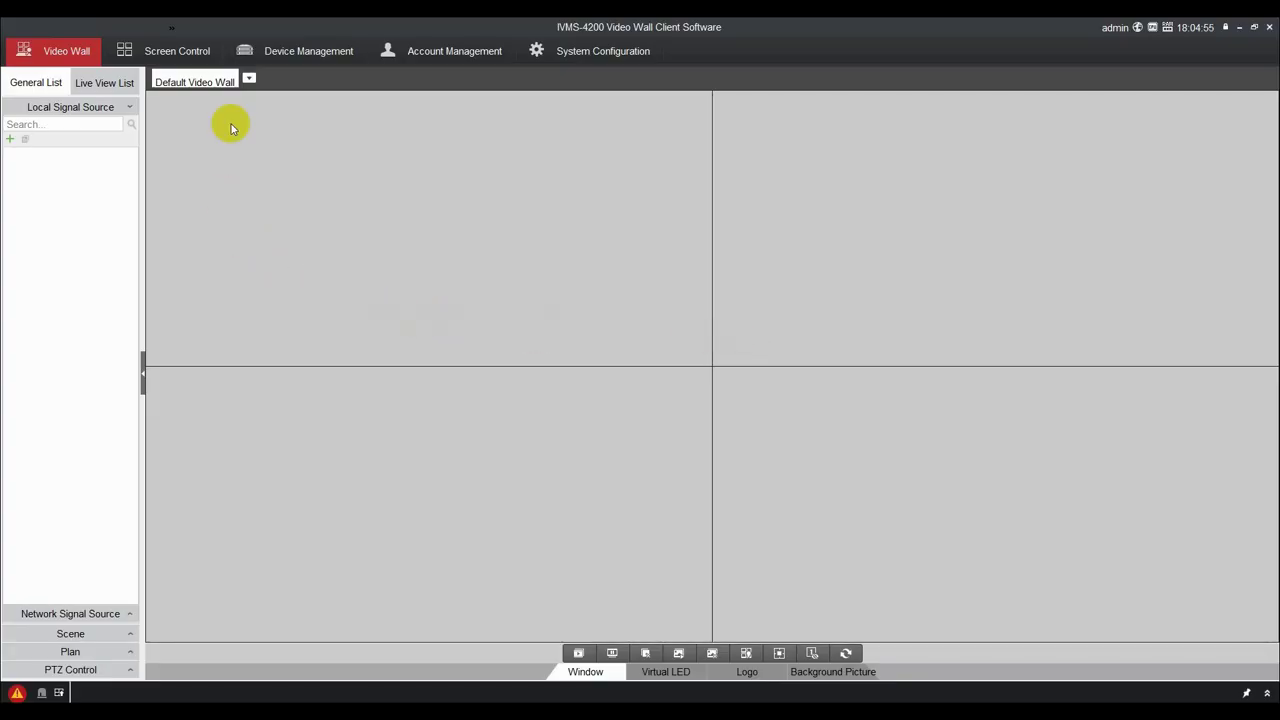
In Device Management, add device nickname 6908 at 10.7.68.57 with user admin and its password.
left_click(296, 51)
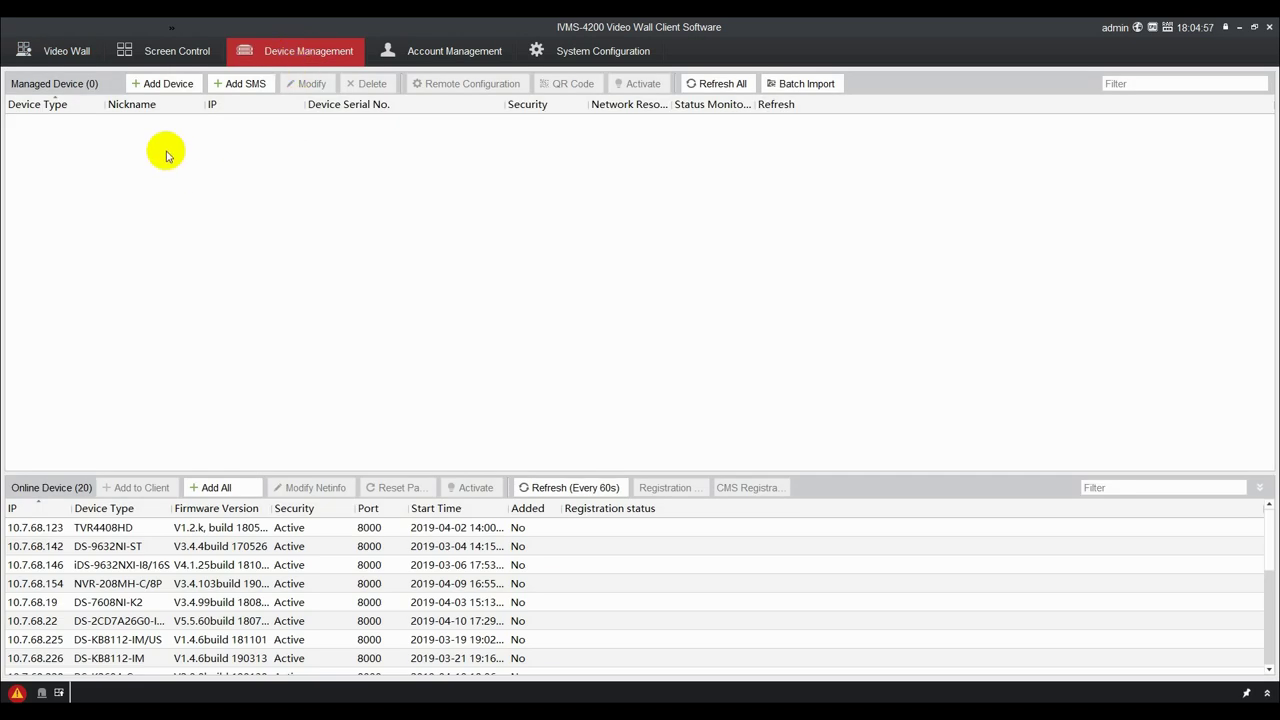
left_click(160, 84)
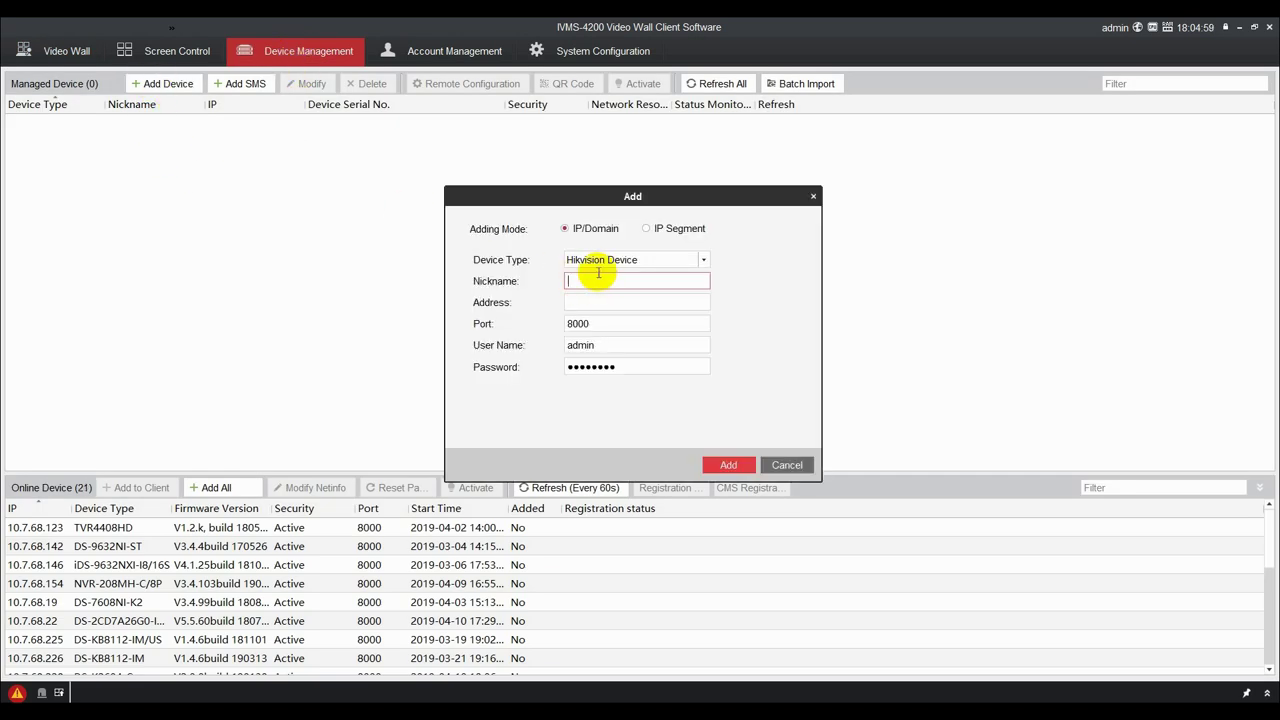
type("6908")
key("Tab")
type("10.7.6")
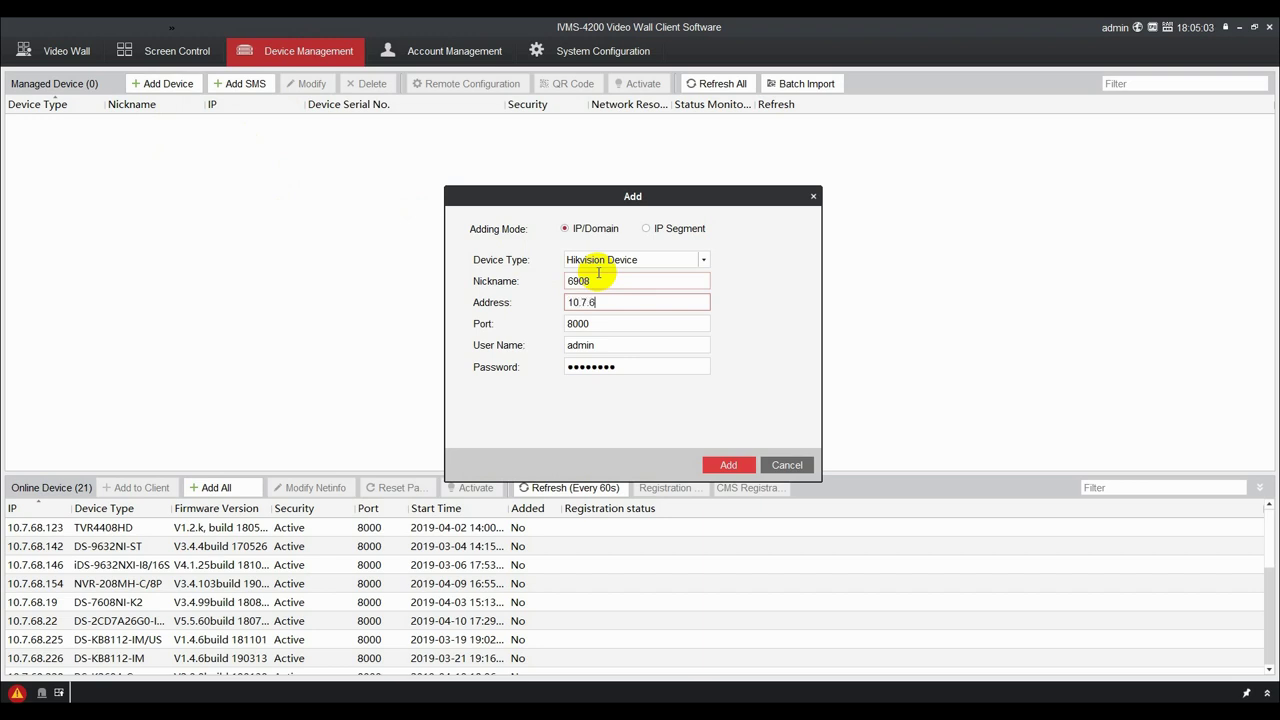
type("8.57")
key("Tab")
key("Tab")
type("a")
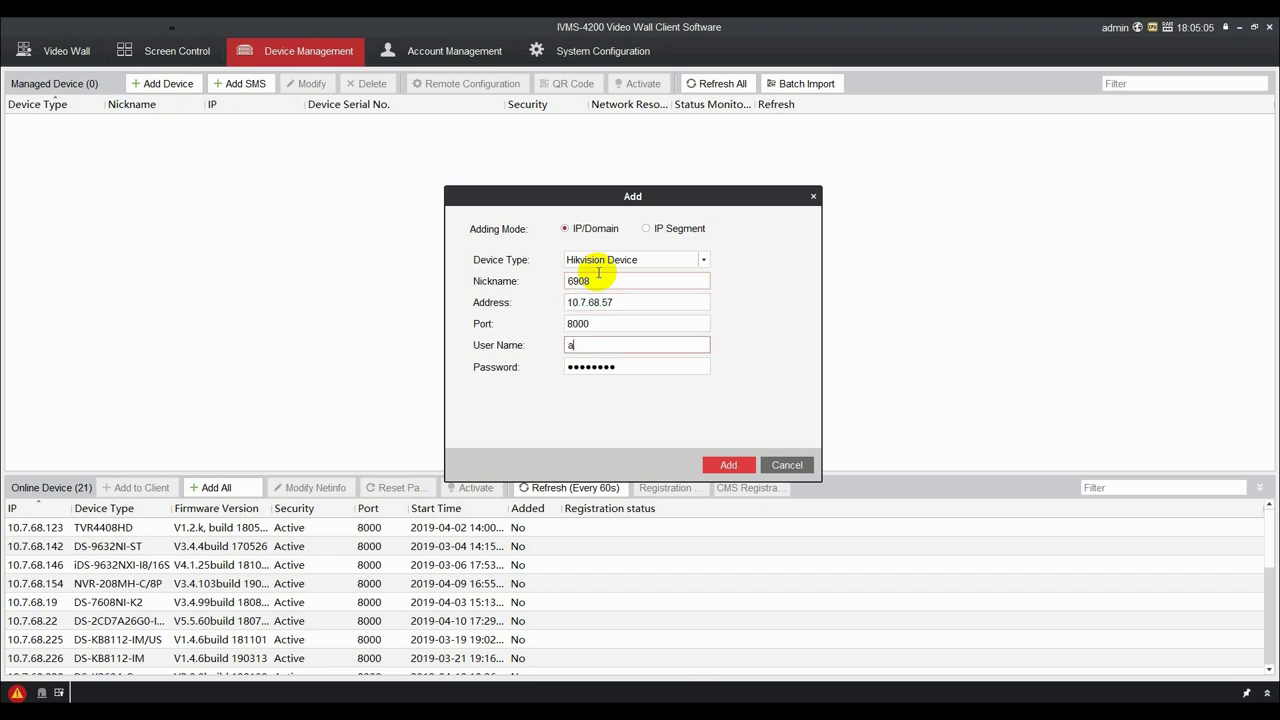
type("dmin")
key("Tab")
type("*****")
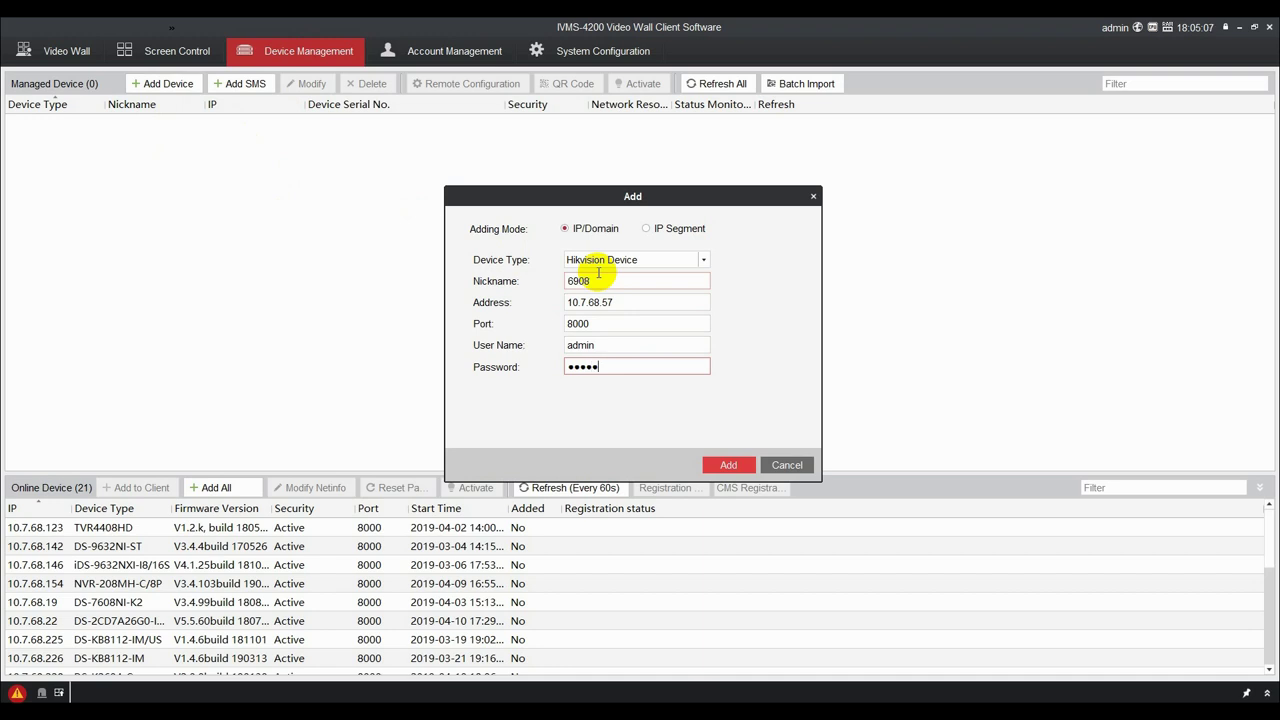
type("****")
left_click(730, 466)
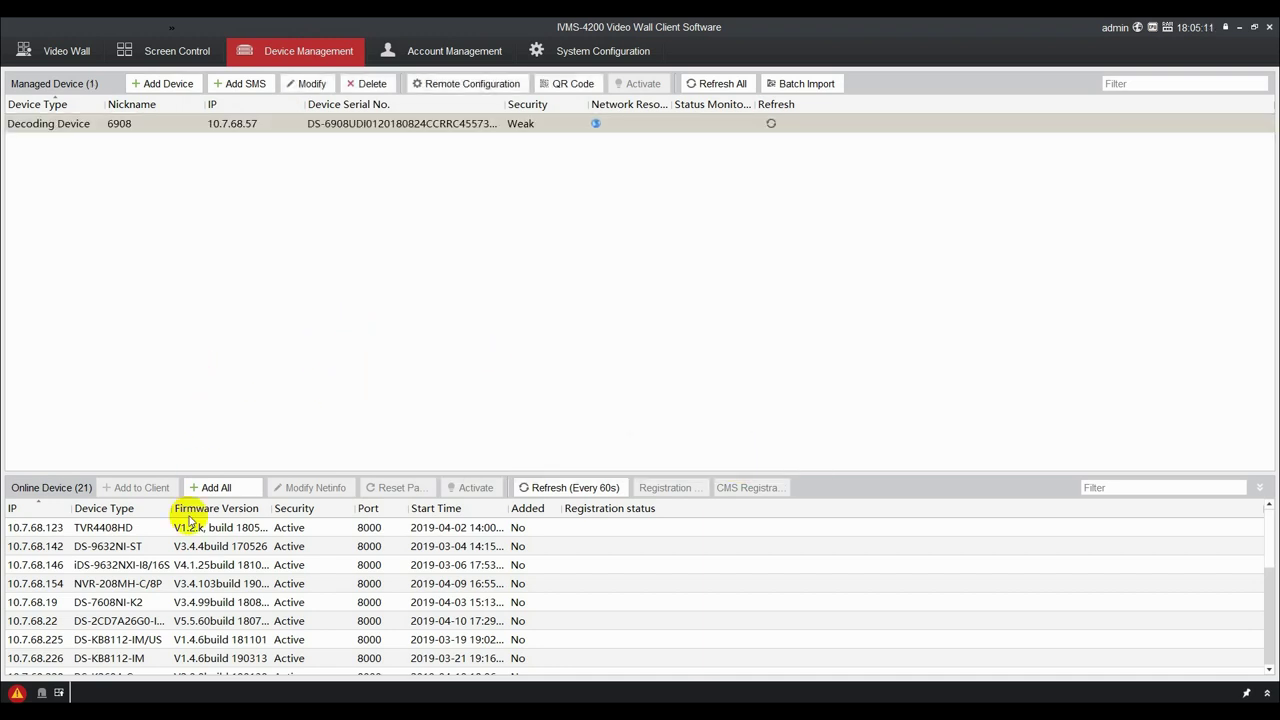
Add online device 10.7.68.142 to the client with nickname NVR, re-entering its credentials.
left_click(130, 546)
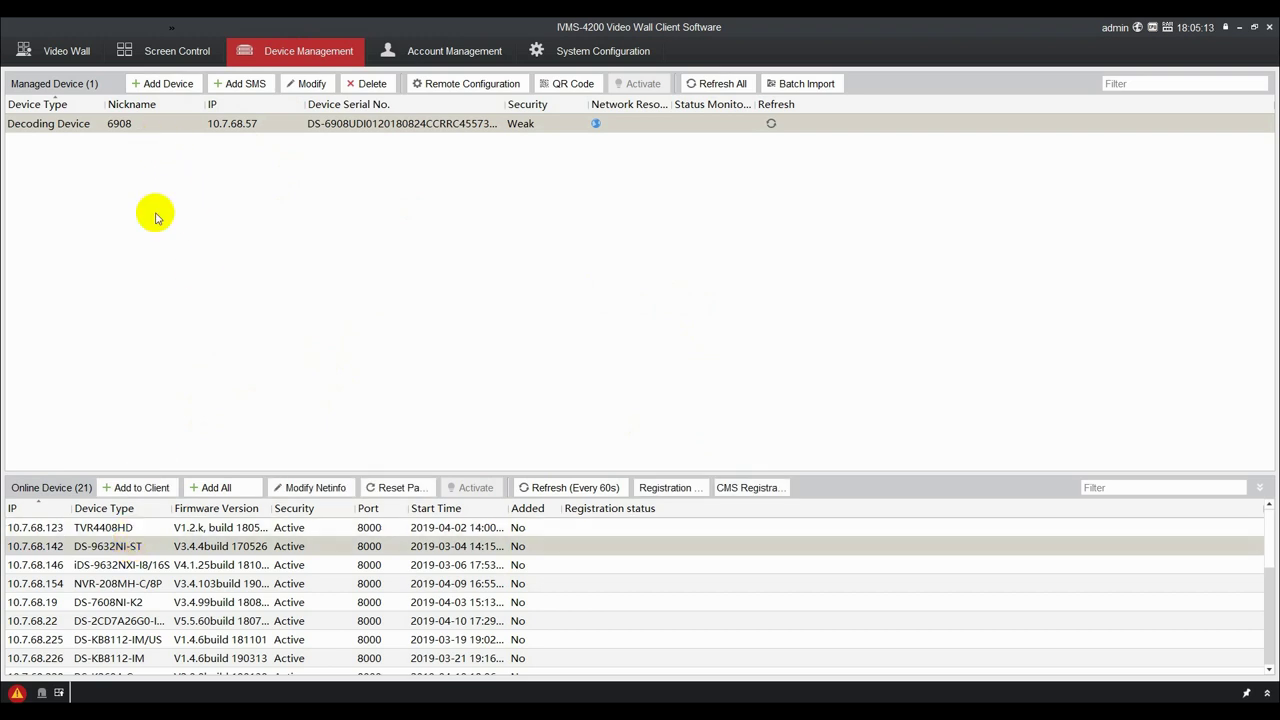
left_click(133, 488)
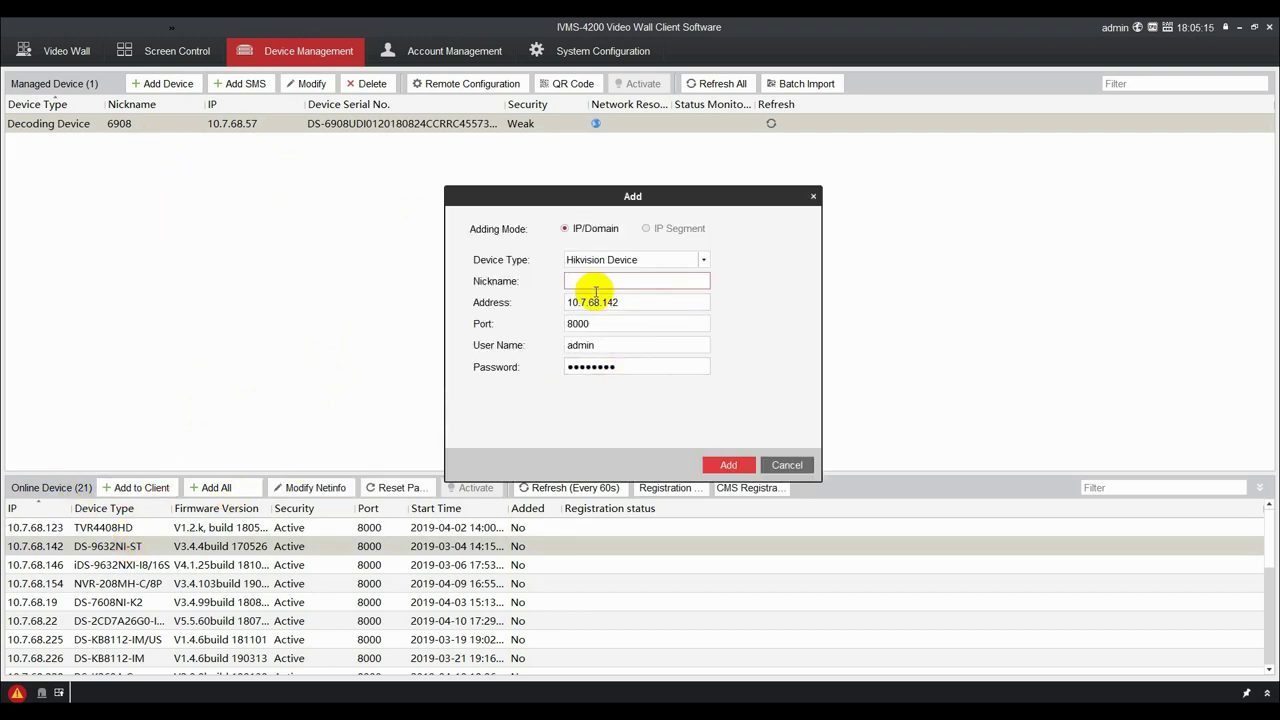
type("NVR")
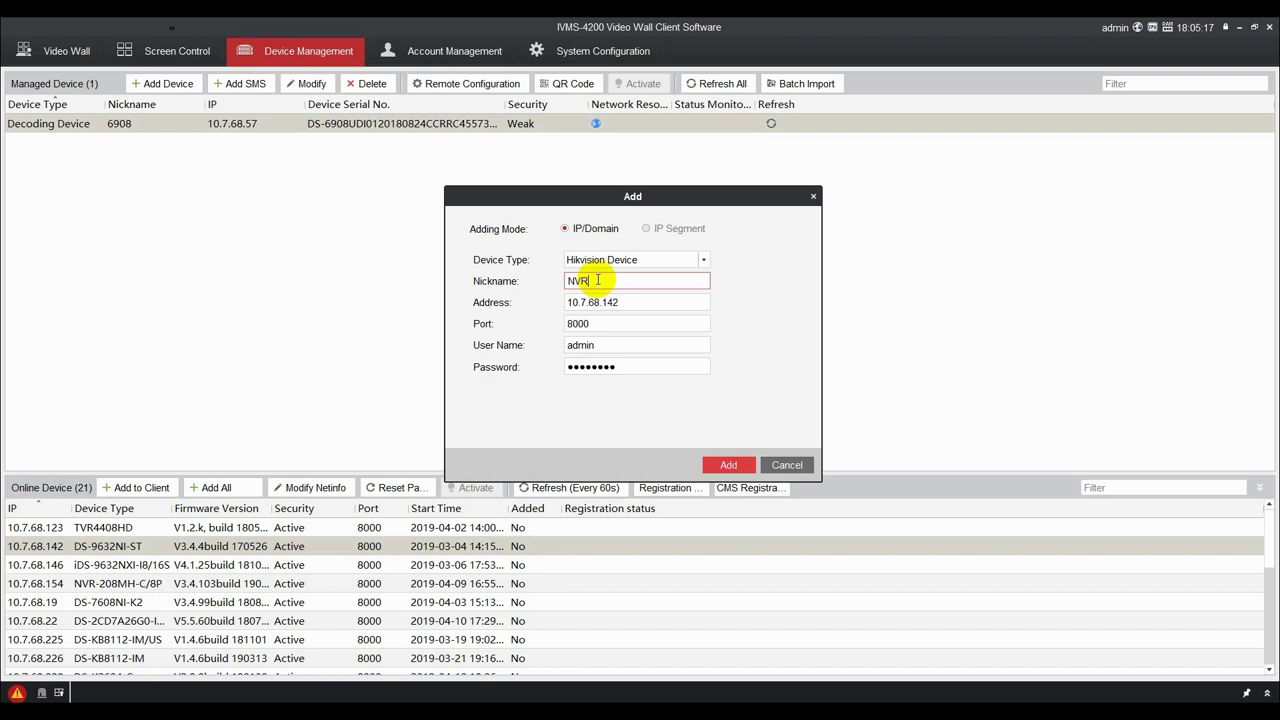
double_click(594, 344)
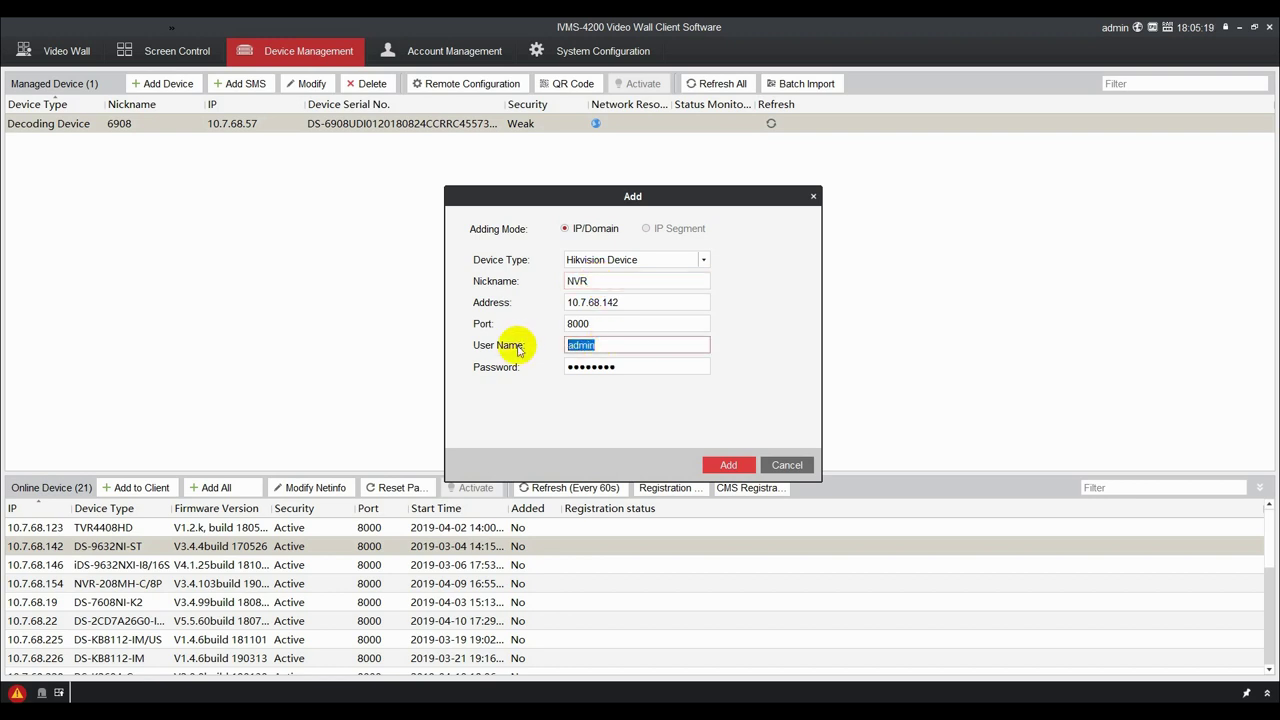
key("Tab")
type("a")
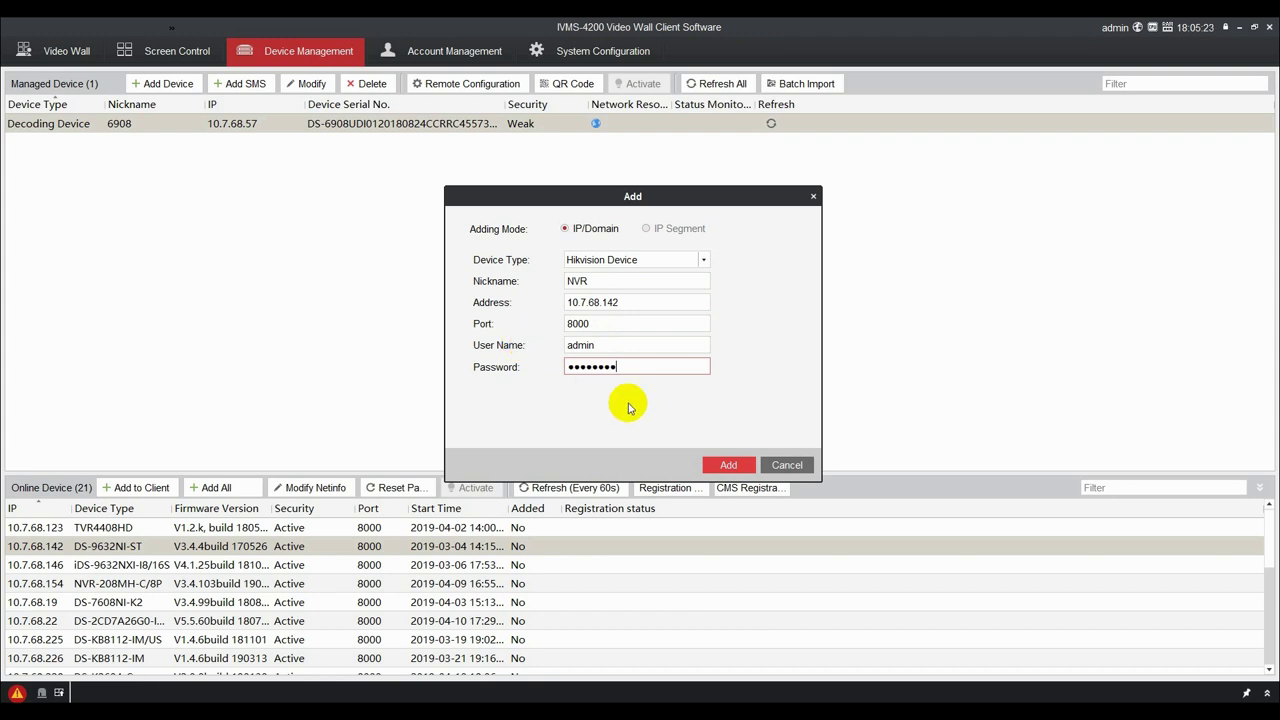
left_click(727, 464)
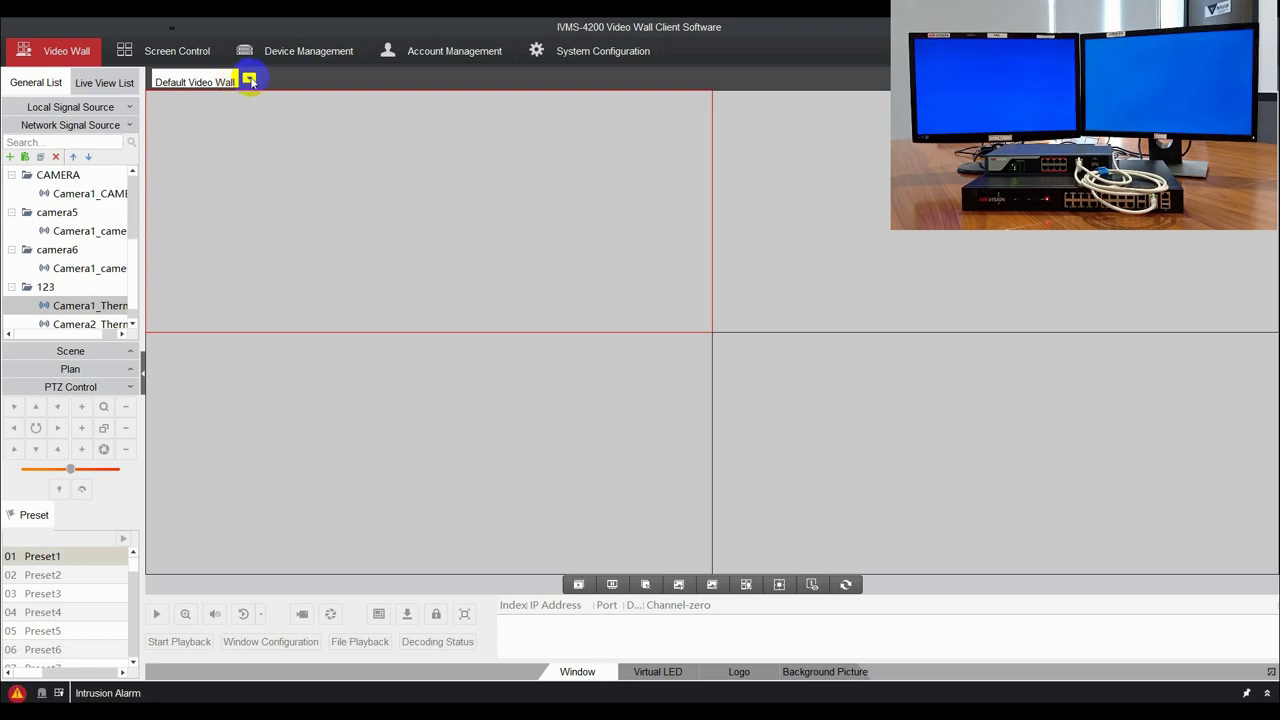
Modify the Default Video Wall to one row, giving a 1 x 2 layout.
left_click(249, 80)
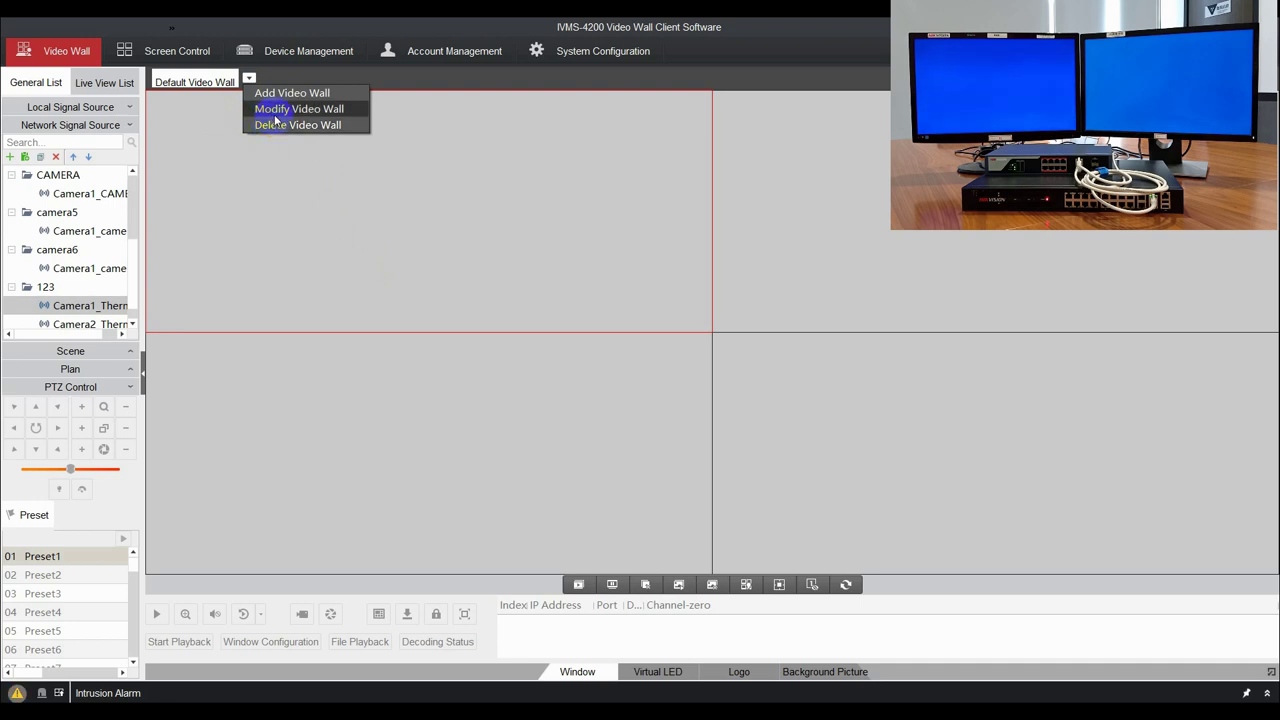
left_click(274, 114)
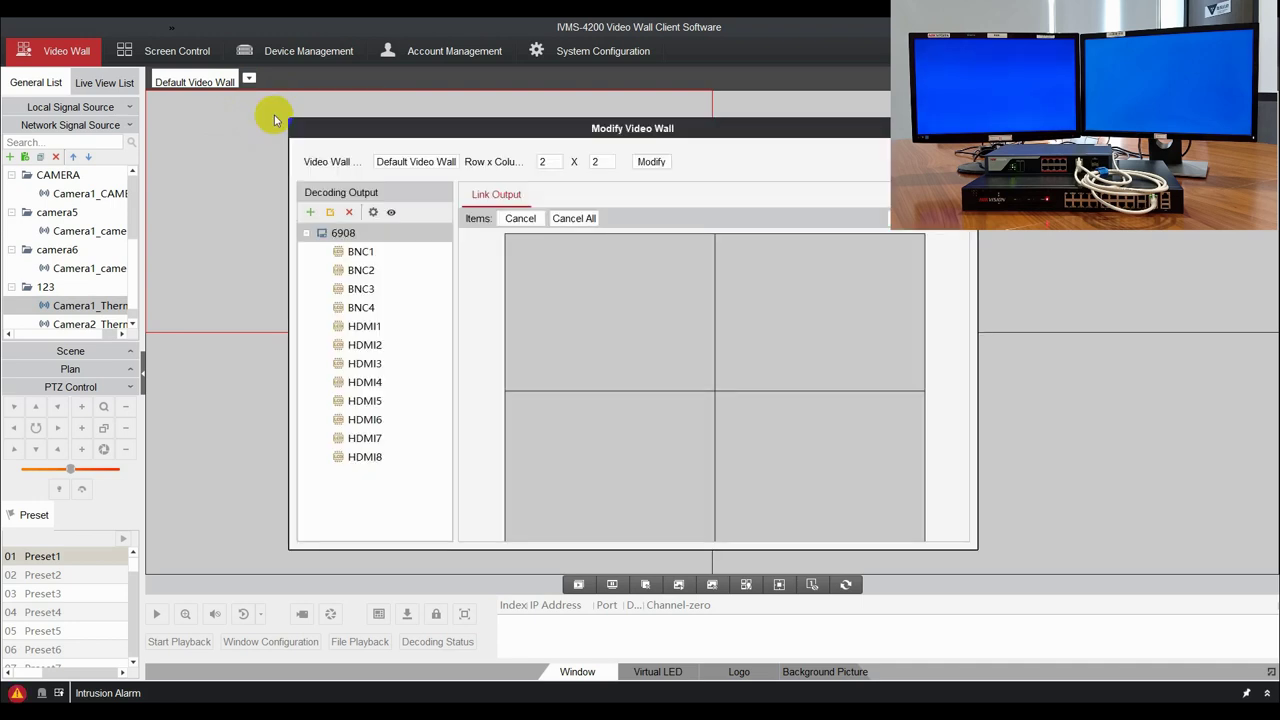
double_click(557, 162)
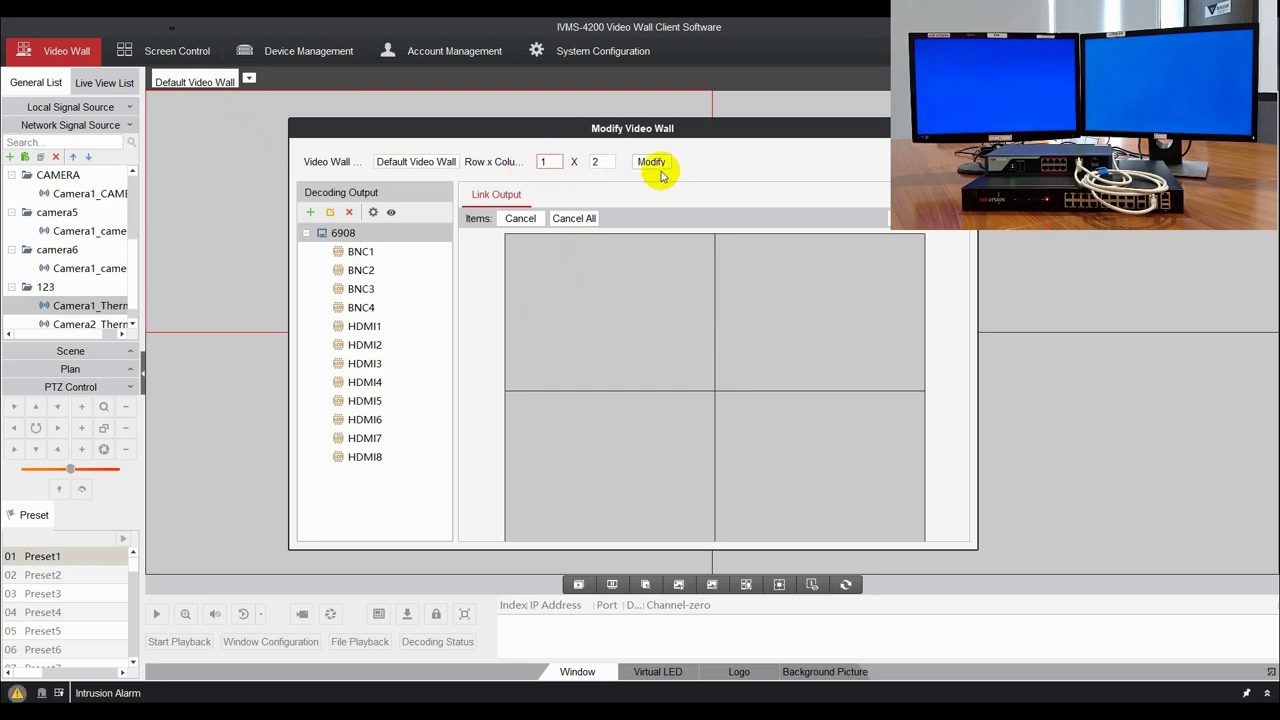
left_click(658, 164)
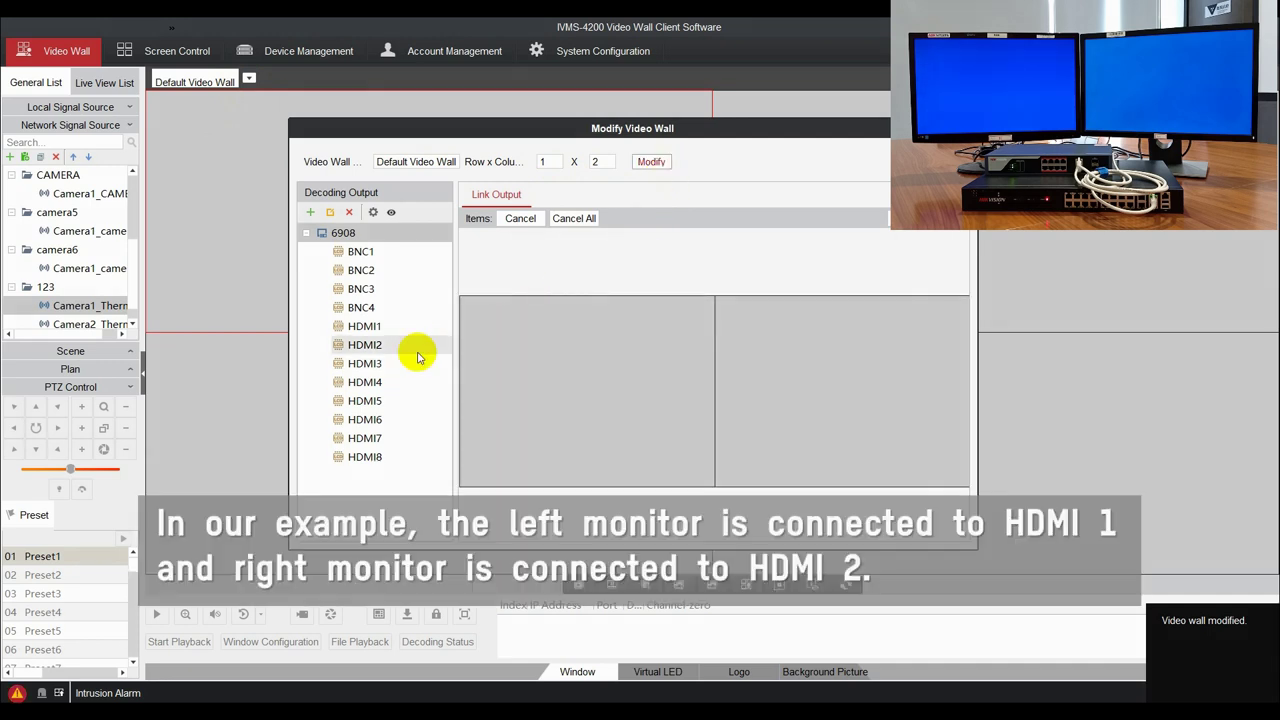
Place 6908 HDMI2 on the right screen and HDMI1 on the left, then check HDMI1's output resolutions.
left_click_drag(361, 352, 388, 363)
left_click_drag(738, 398, 757, 400)
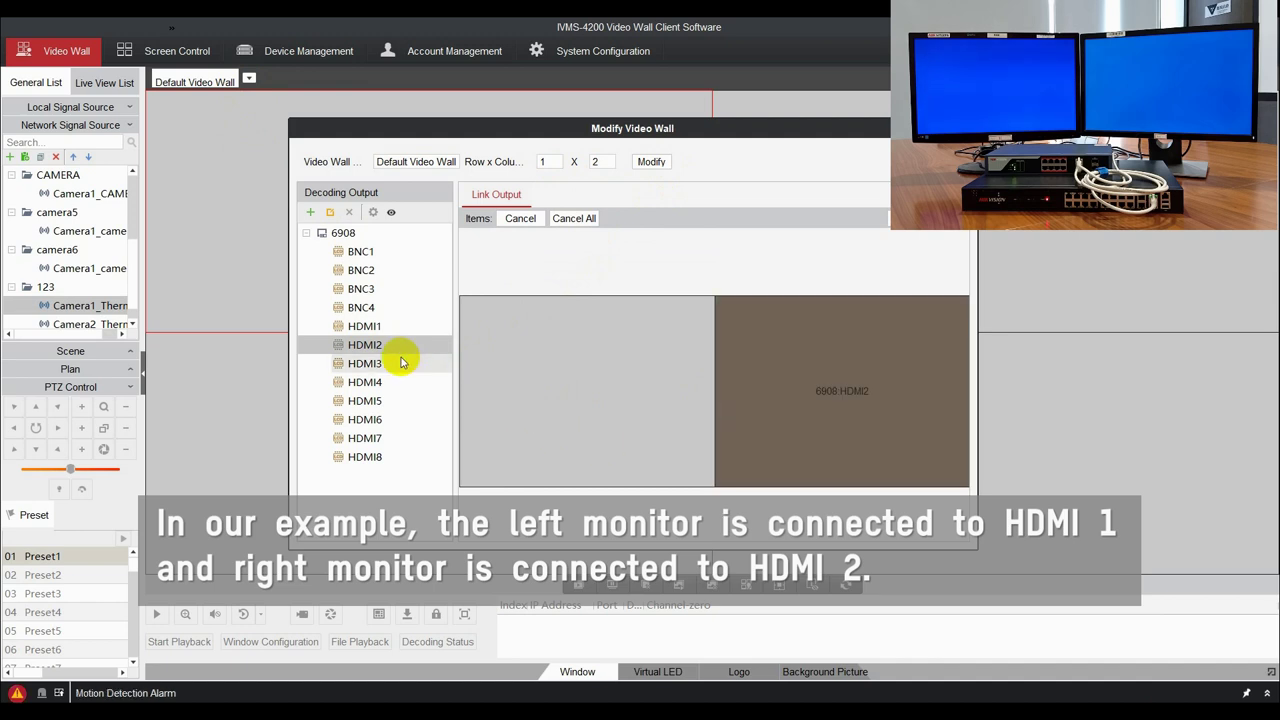
left_click_drag(379, 334, 383, 331)
left_click_drag(593, 391, 593, 391)
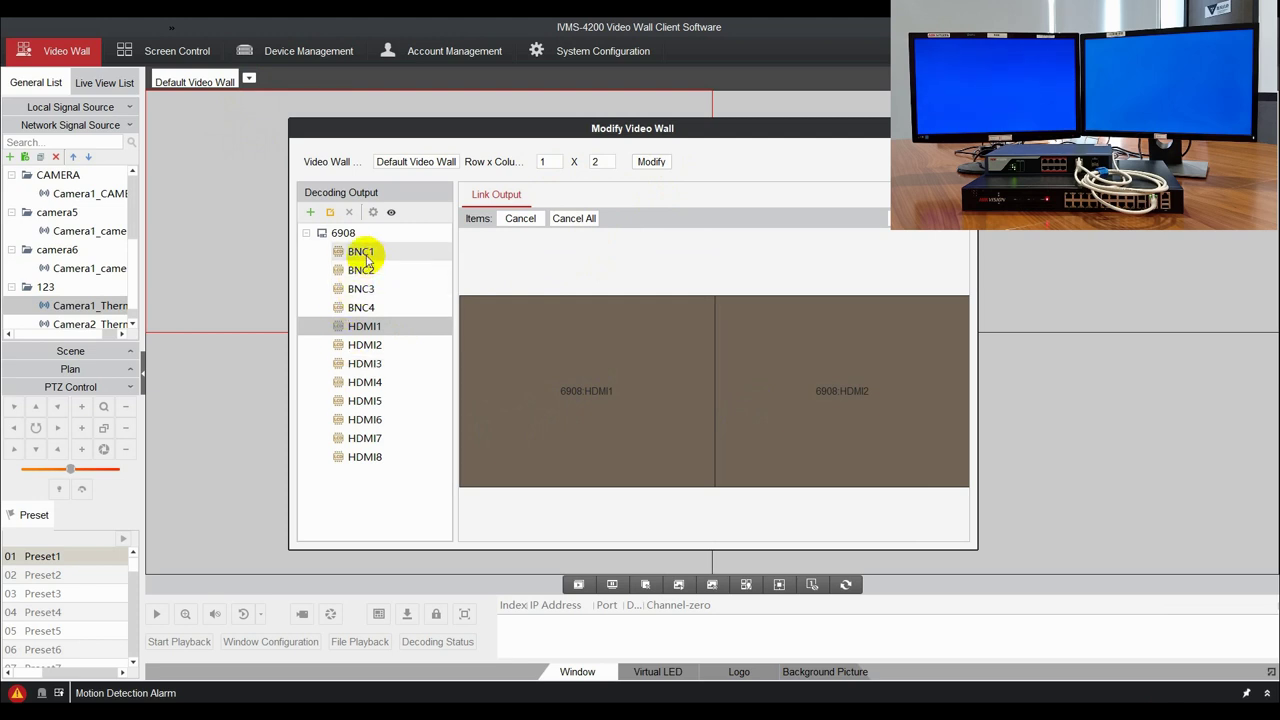
left_click(333, 216)
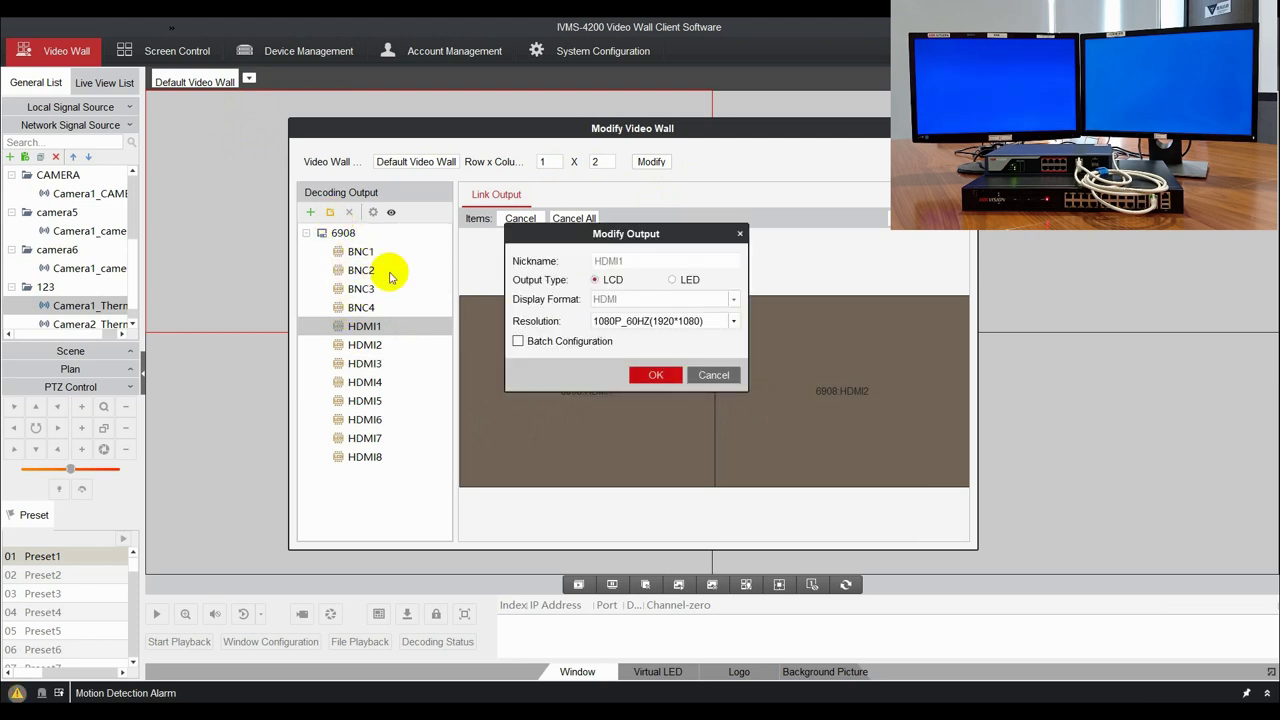
left_click(630, 321)
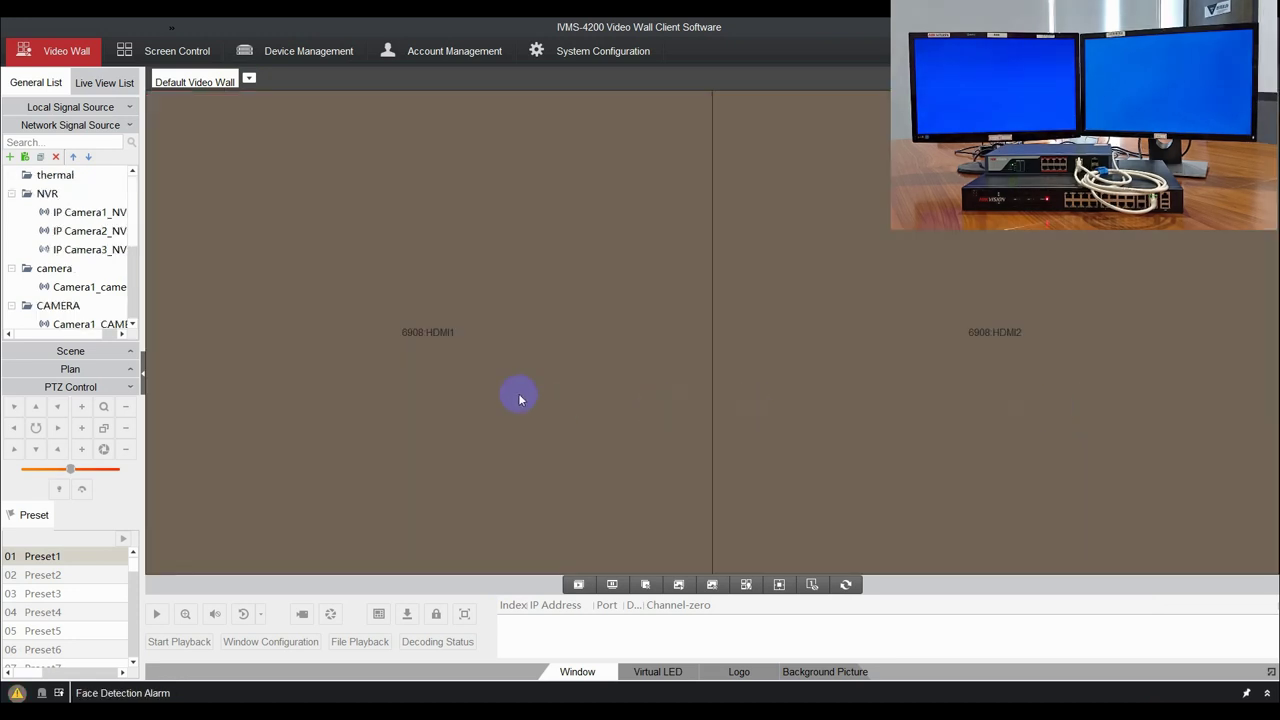
Play IP Camera1_NVR on the left HDMI1 screen and CAMERA's Camera1 on the right HDMI2 screen.
left_click_drag(95, 212, 360, 290)
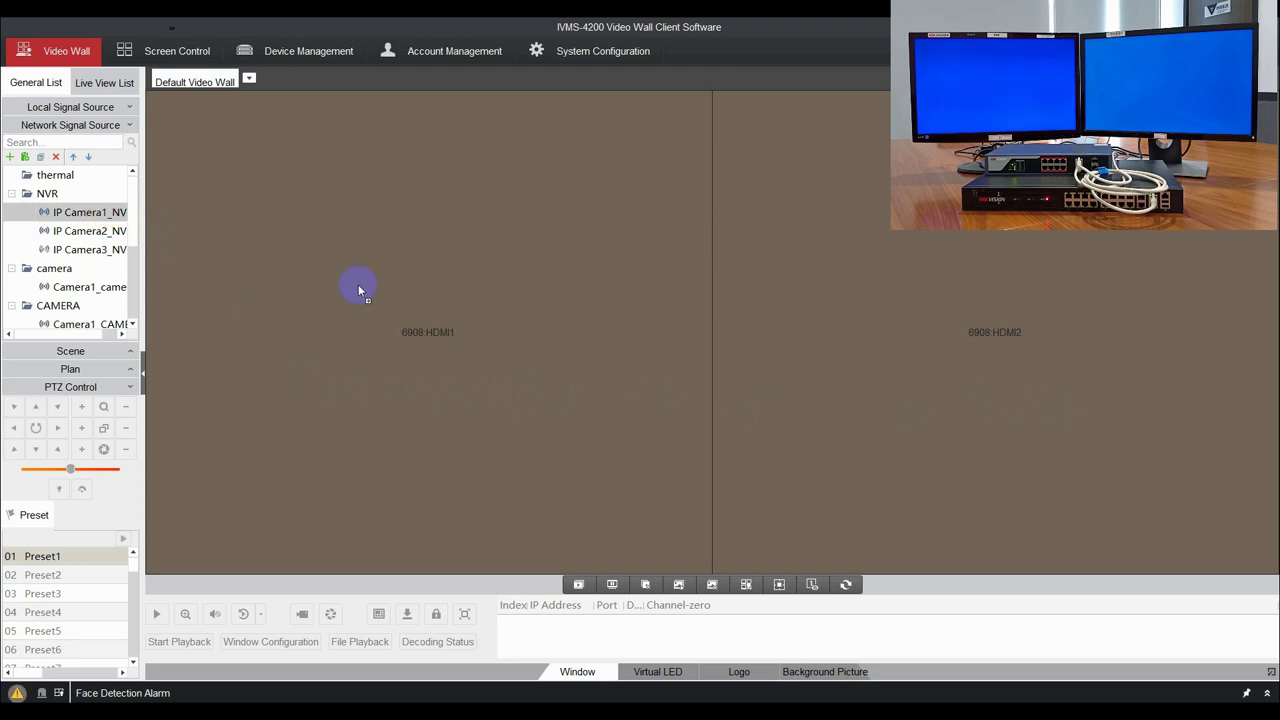
left_click_drag(443, 319, 443, 319)
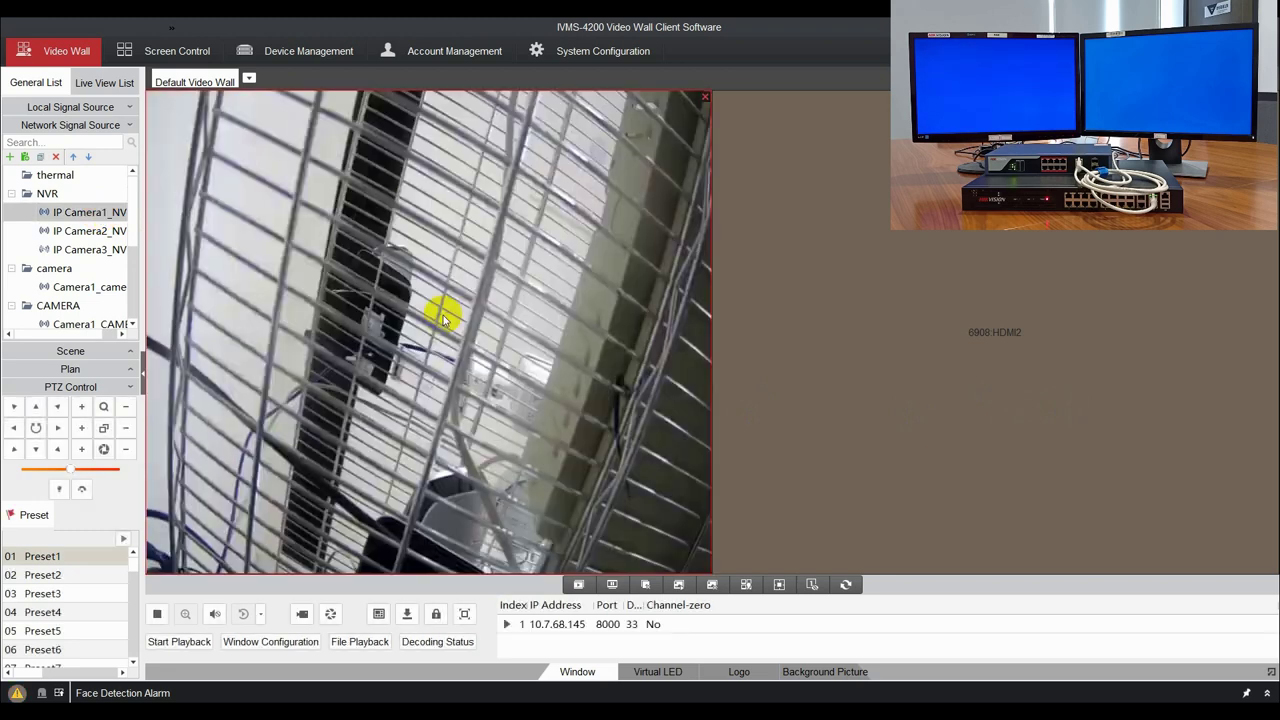
scroll(95, 287, "down", 1)
left_click(98, 270)
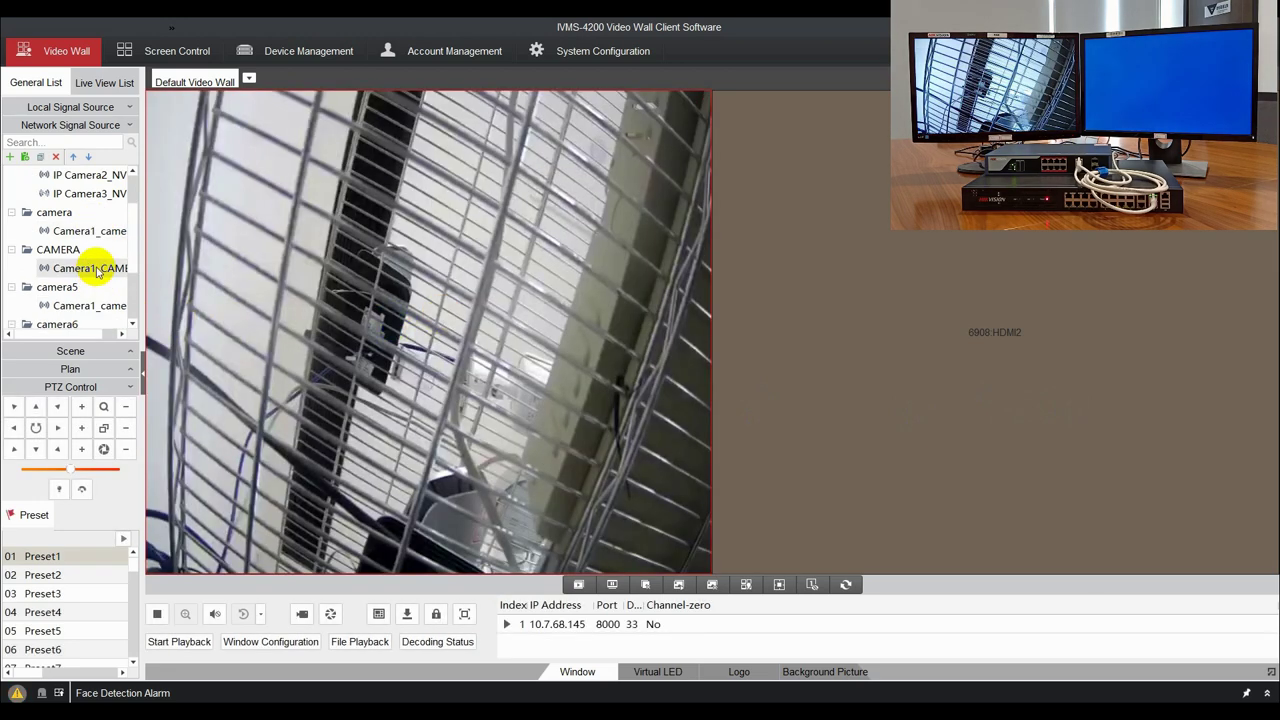
left_click_drag(106, 271, 222, 290)
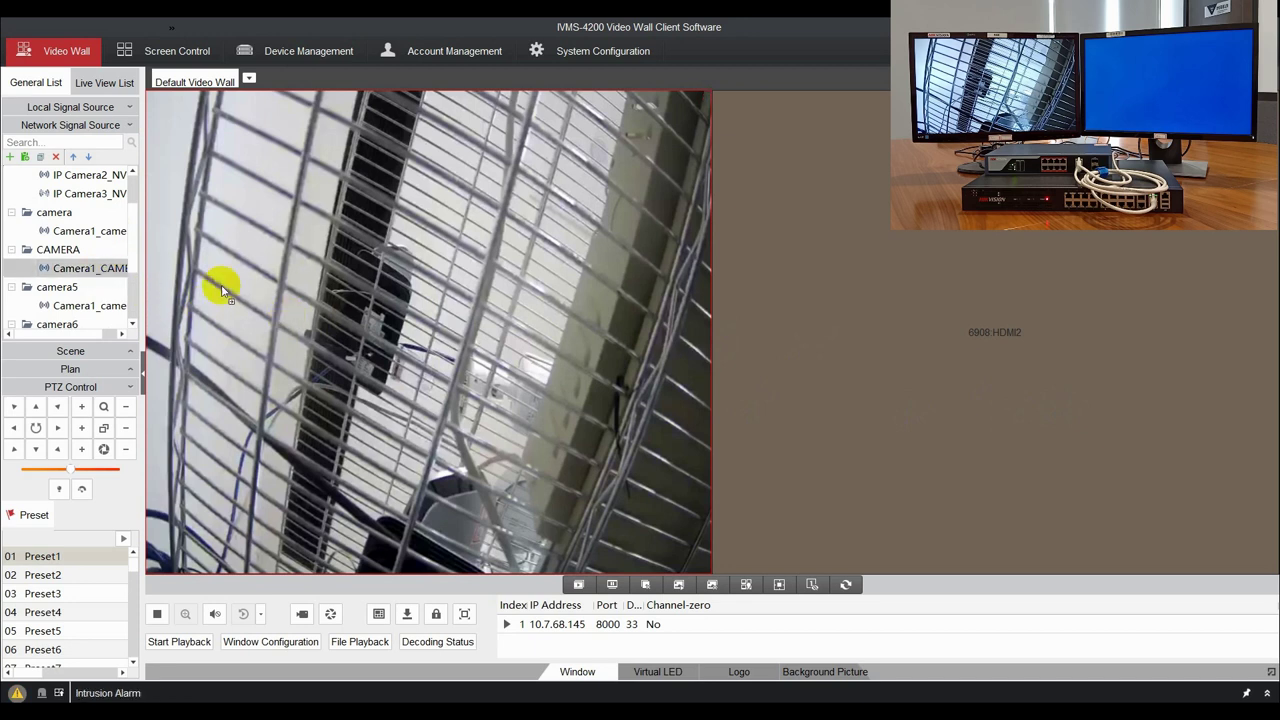
left_click_drag(896, 328, 896, 330)
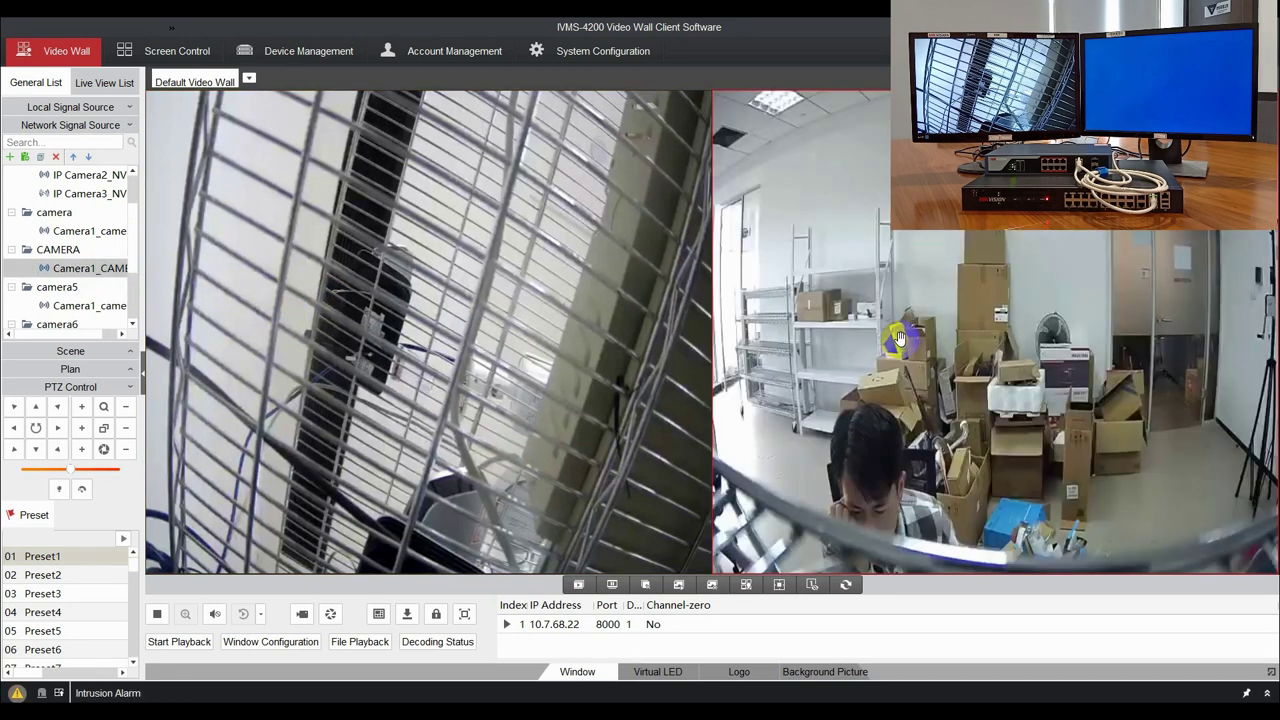
Split the right screen into 4 windows and fill them with camera6, Camera1_Therm and Camera2_Therm.
left_click(379, 613)
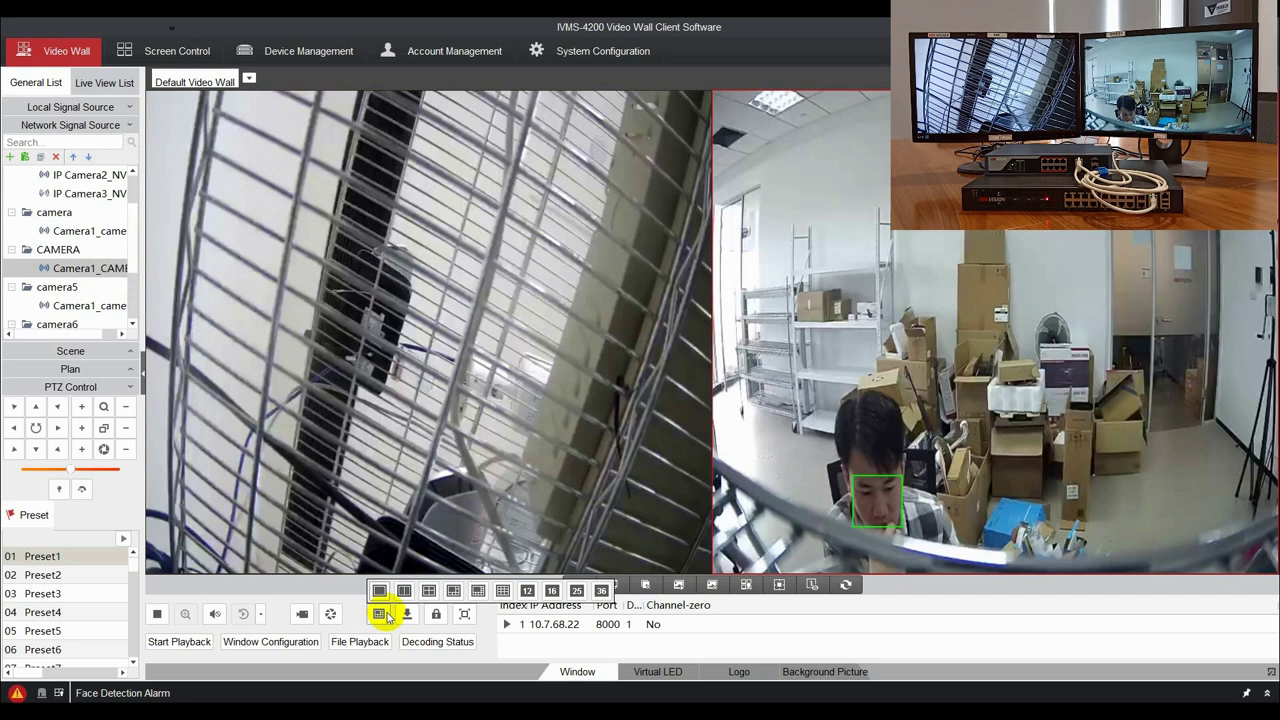
left_click(429, 592)
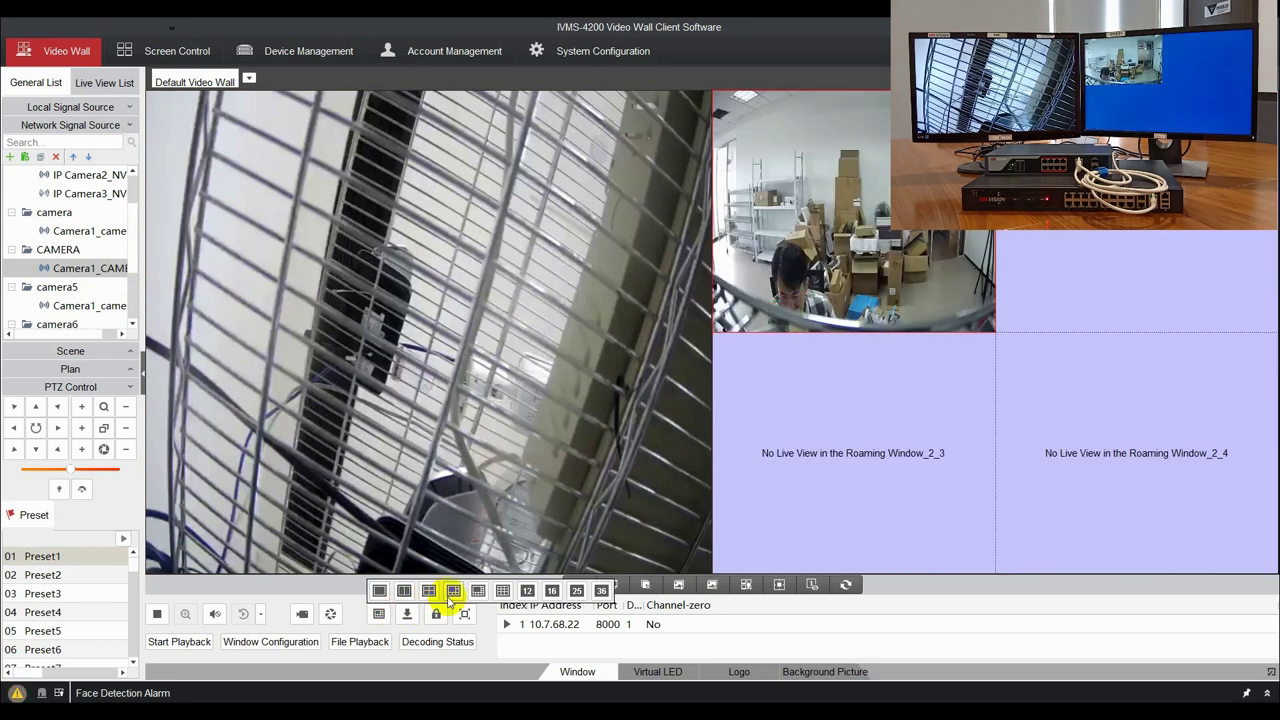
scroll(90, 265, "down", 1)
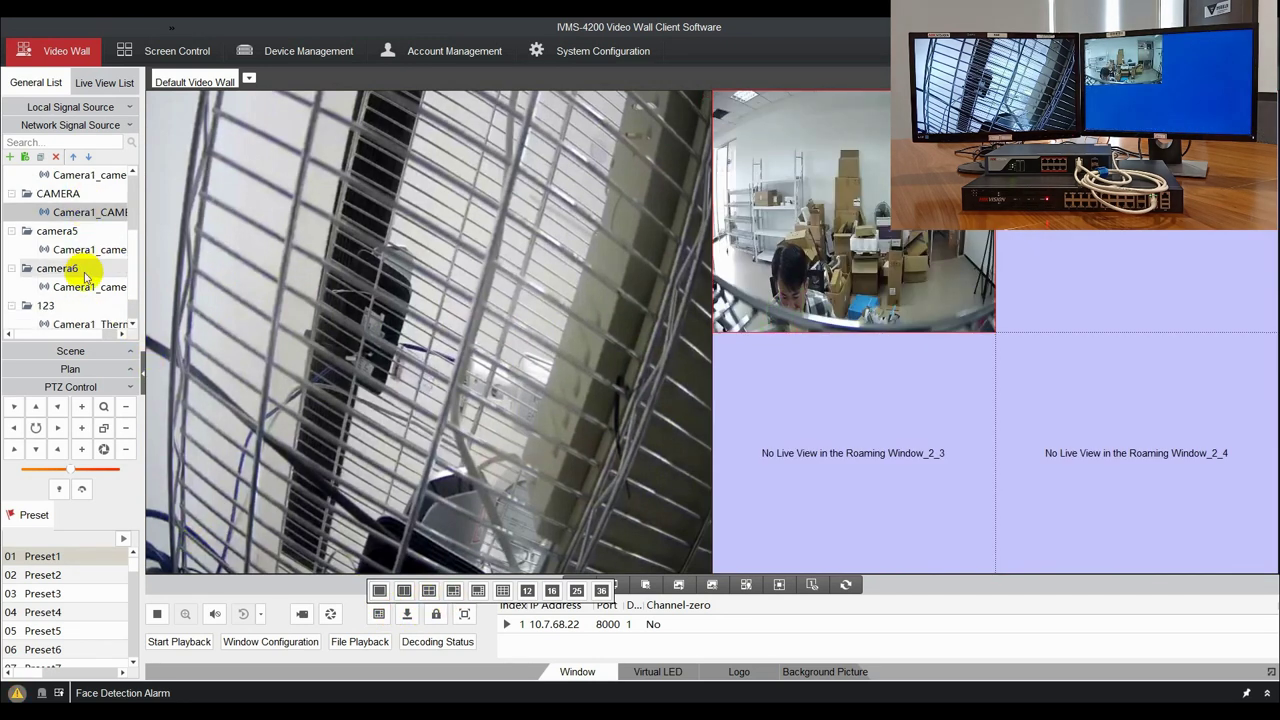
left_click_drag(85, 290, 815, 335)
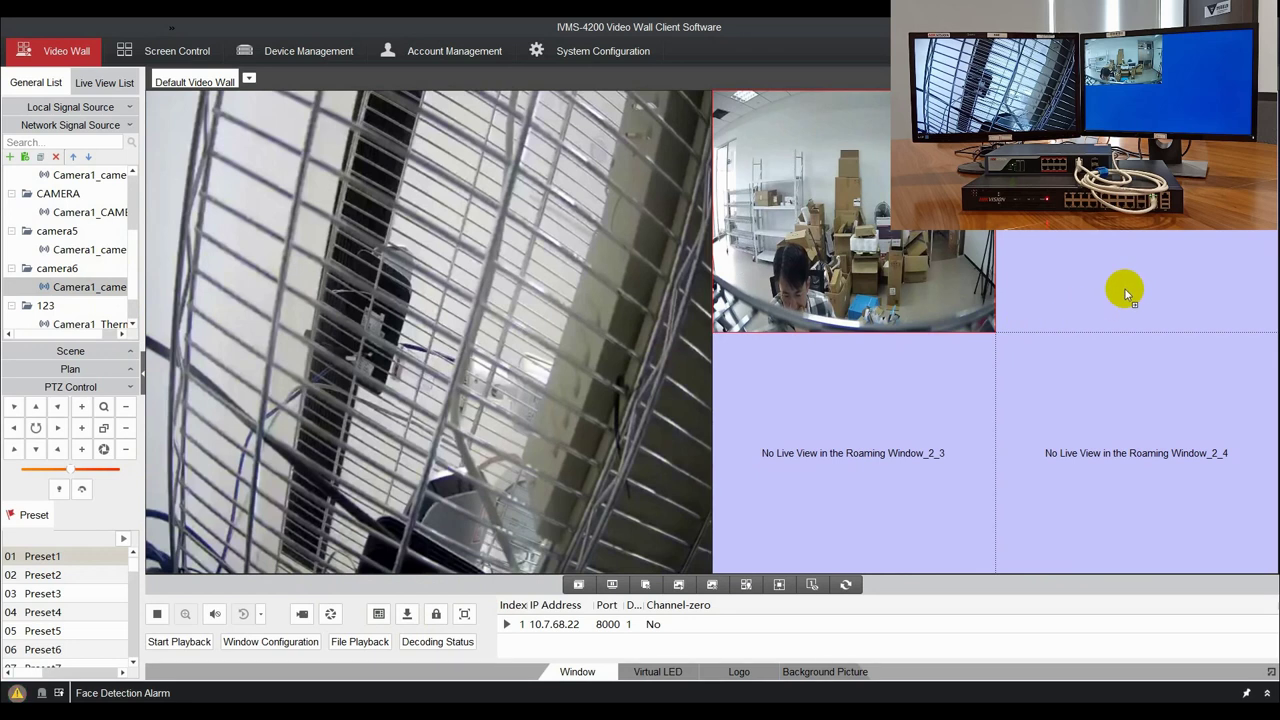
left_click_drag(1125, 289, 1125, 289)
scroll(65, 290, "down", 1)
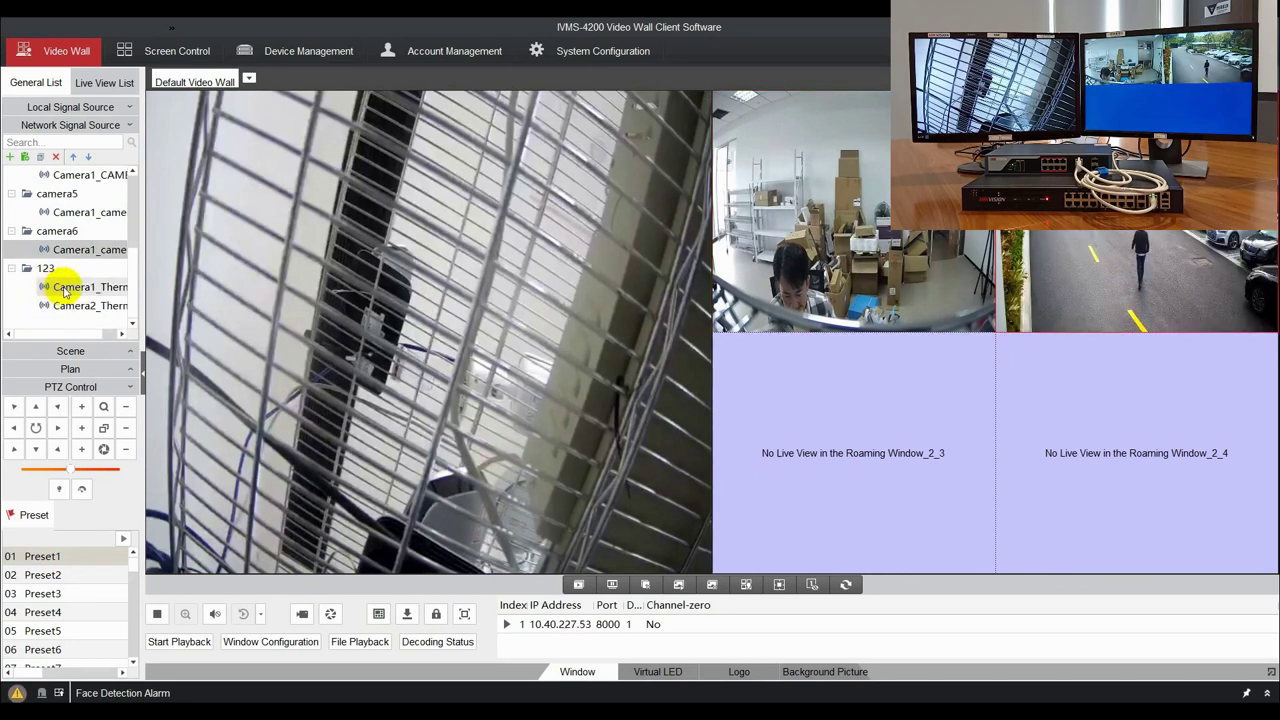
left_click_drag(80, 295, 950, 413)
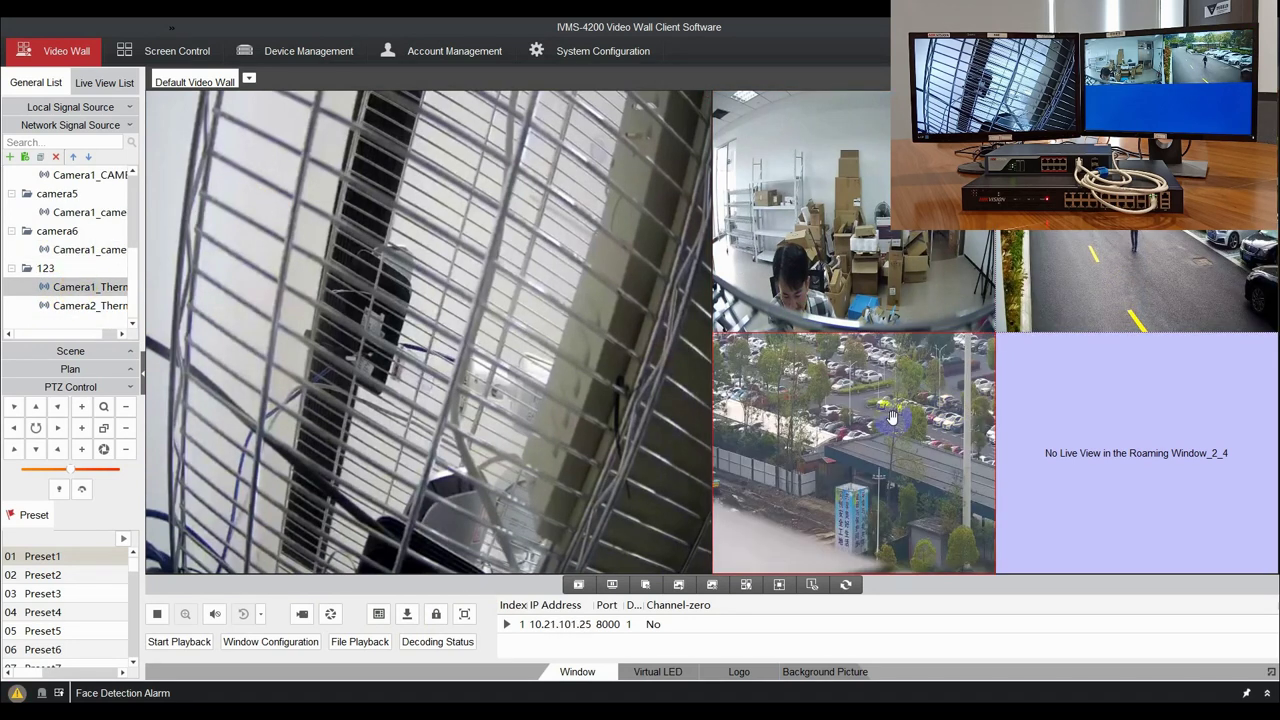
left_click_drag(86, 305, 1065, 443)
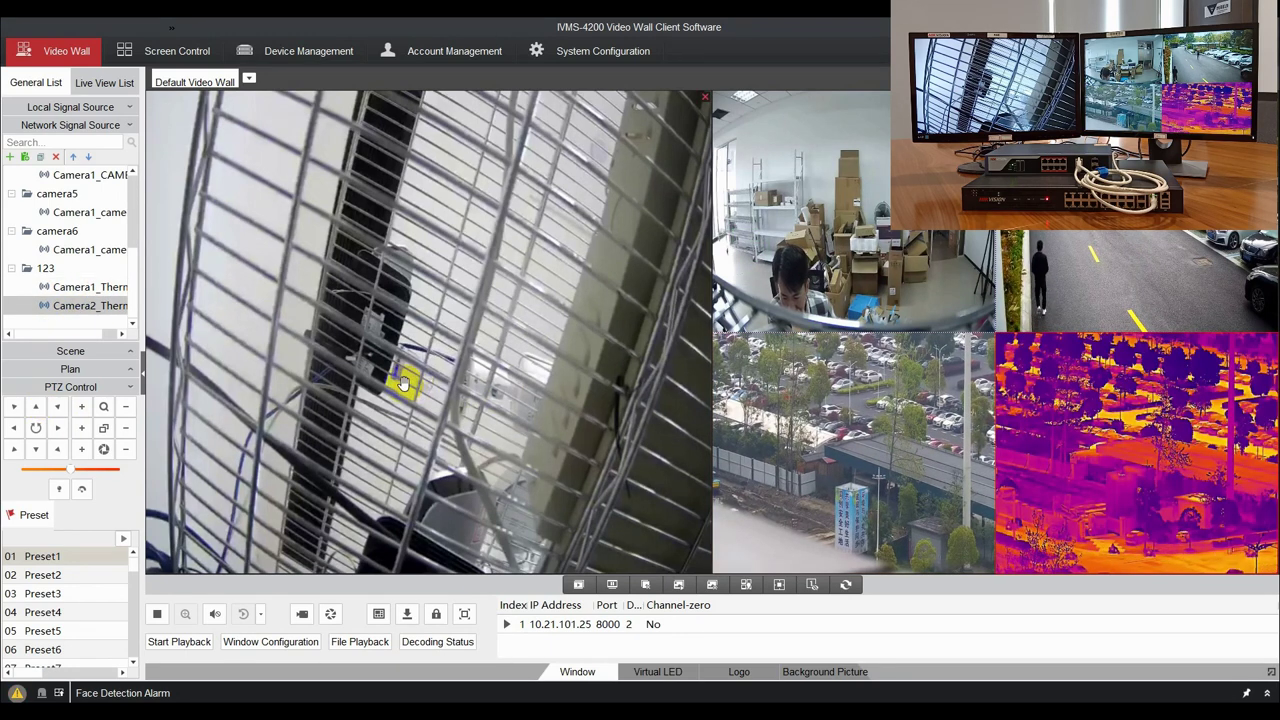
Change IP Camera1_NVR's video stream from Main Stream to Sub-stream.
left_click(337, 357)
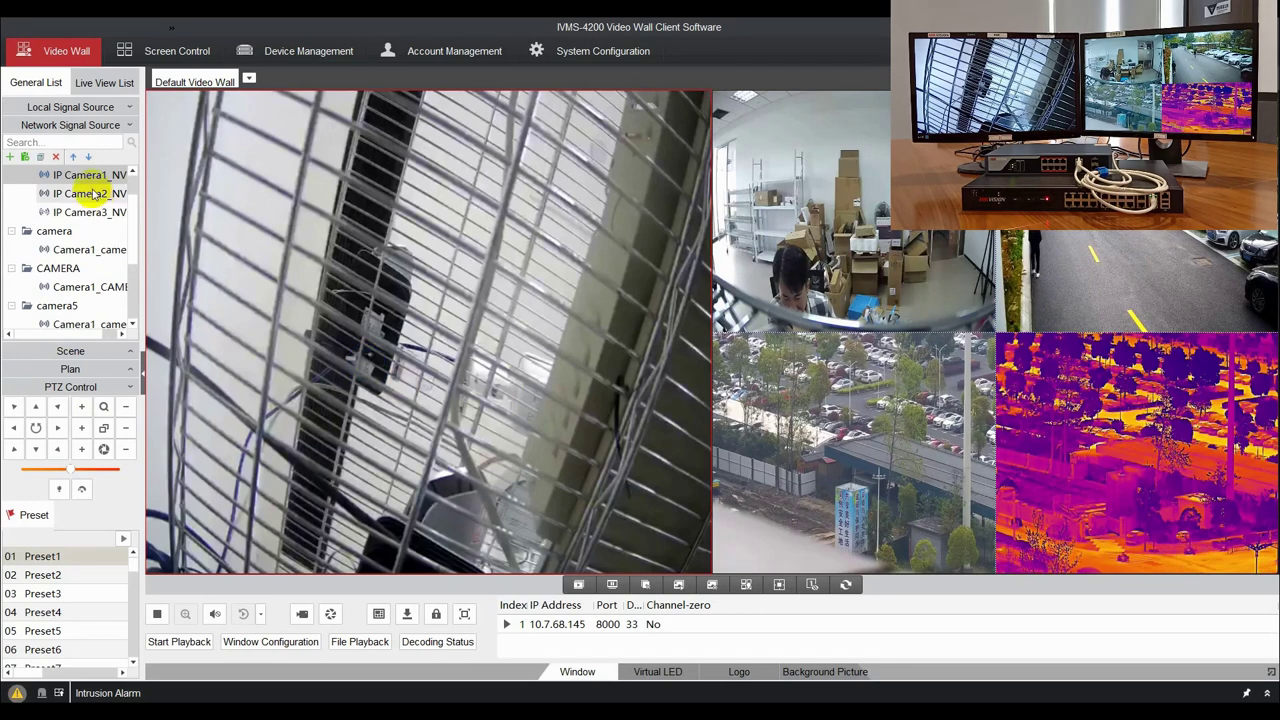
left_click(42, 160)
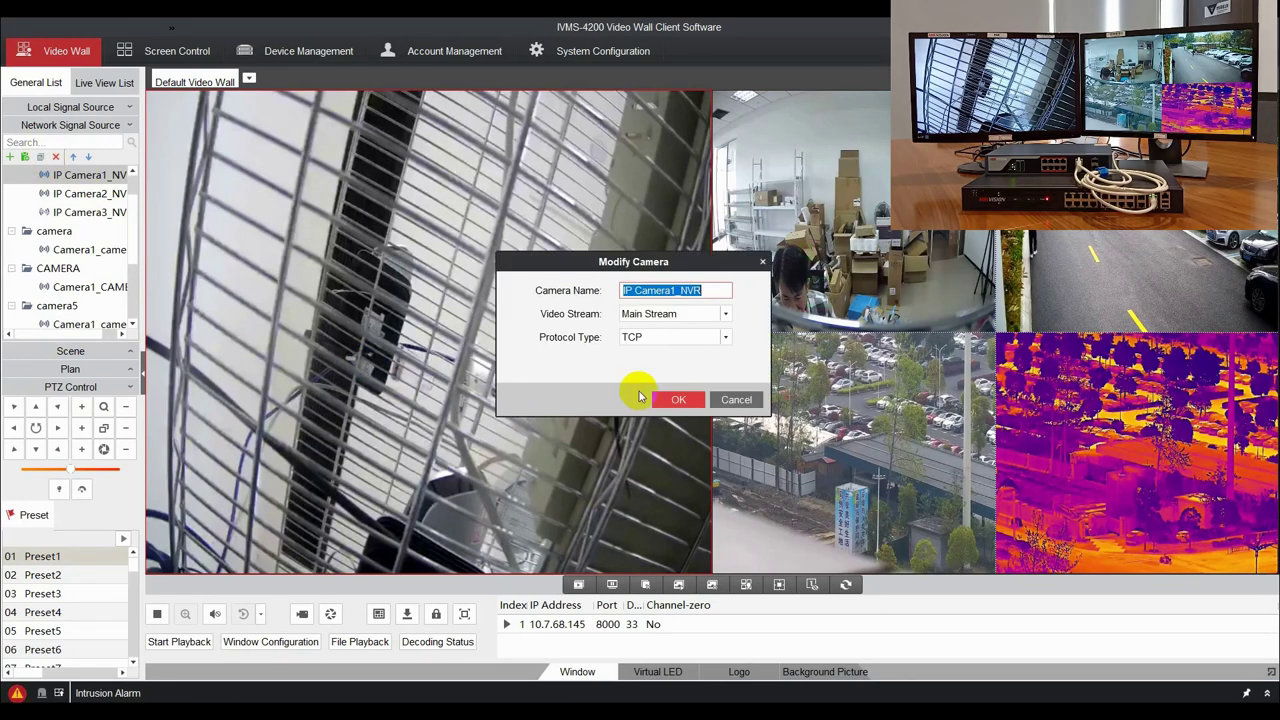
left_click(691, 314)
left_click(684, 345)
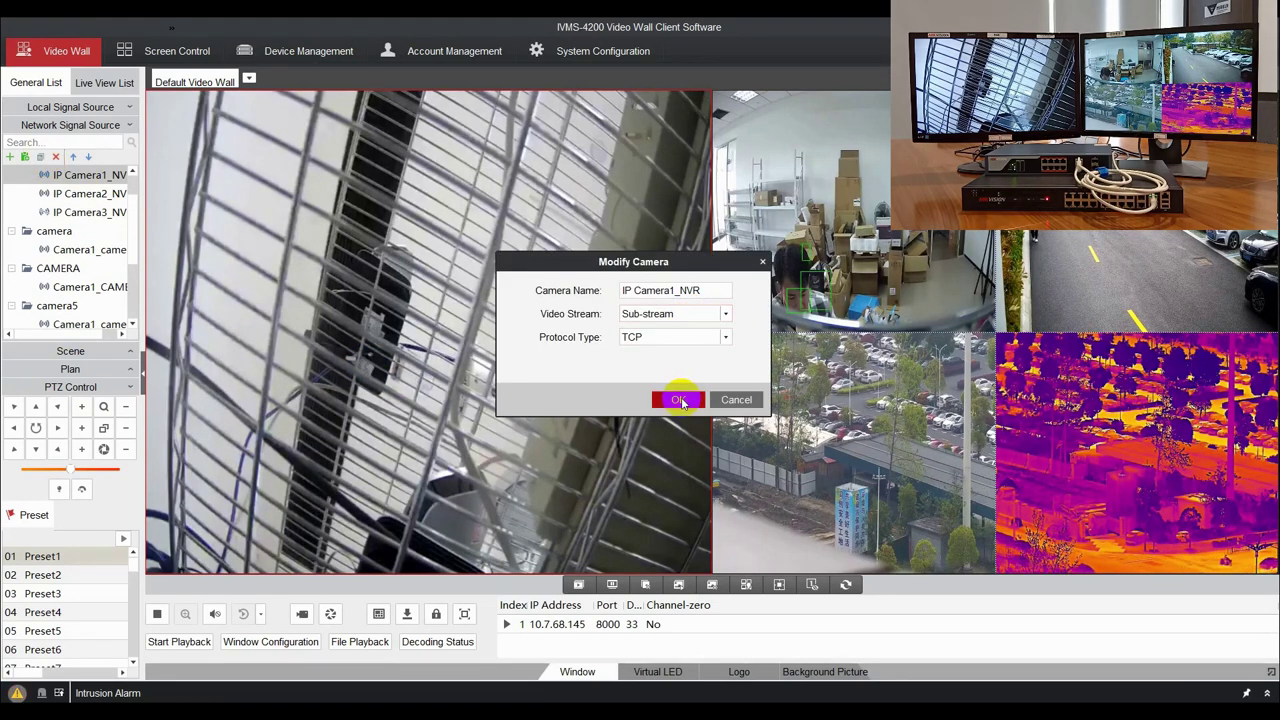
left_click(677, 399)
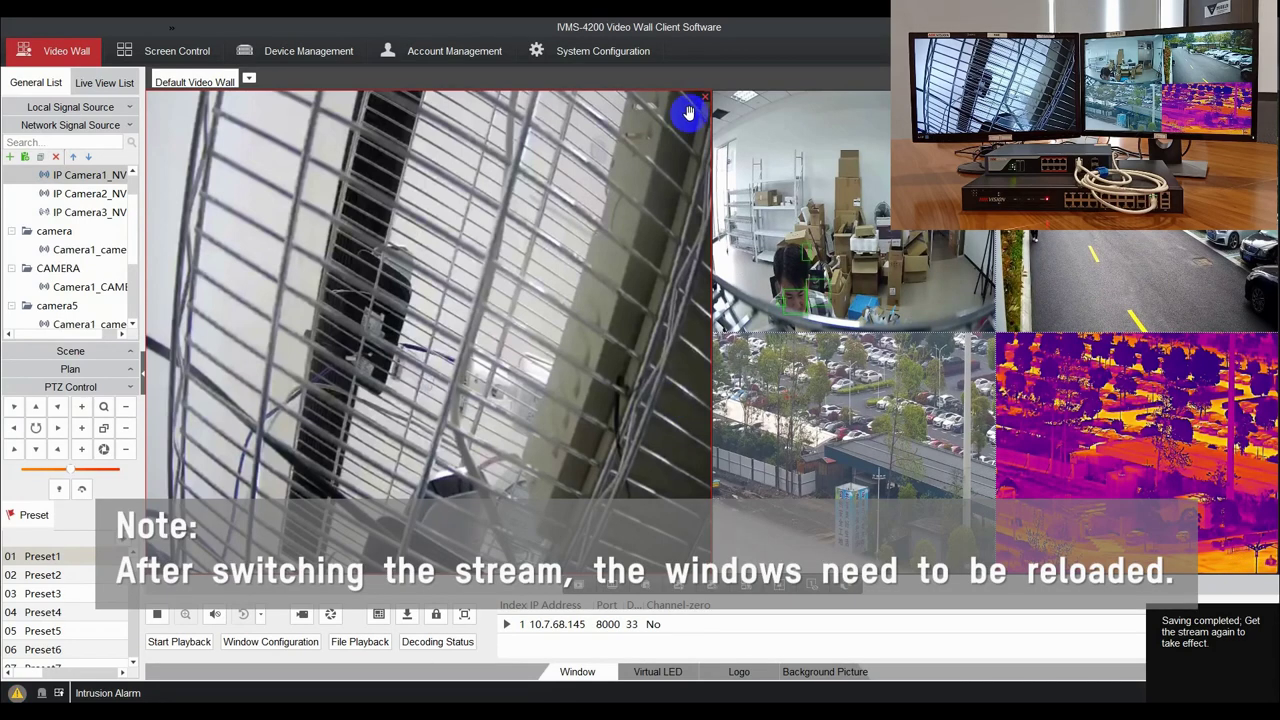
Close the top-left window and reload the IP camera onto the 6908 HDMI1 pane.
left_click(705, 99)
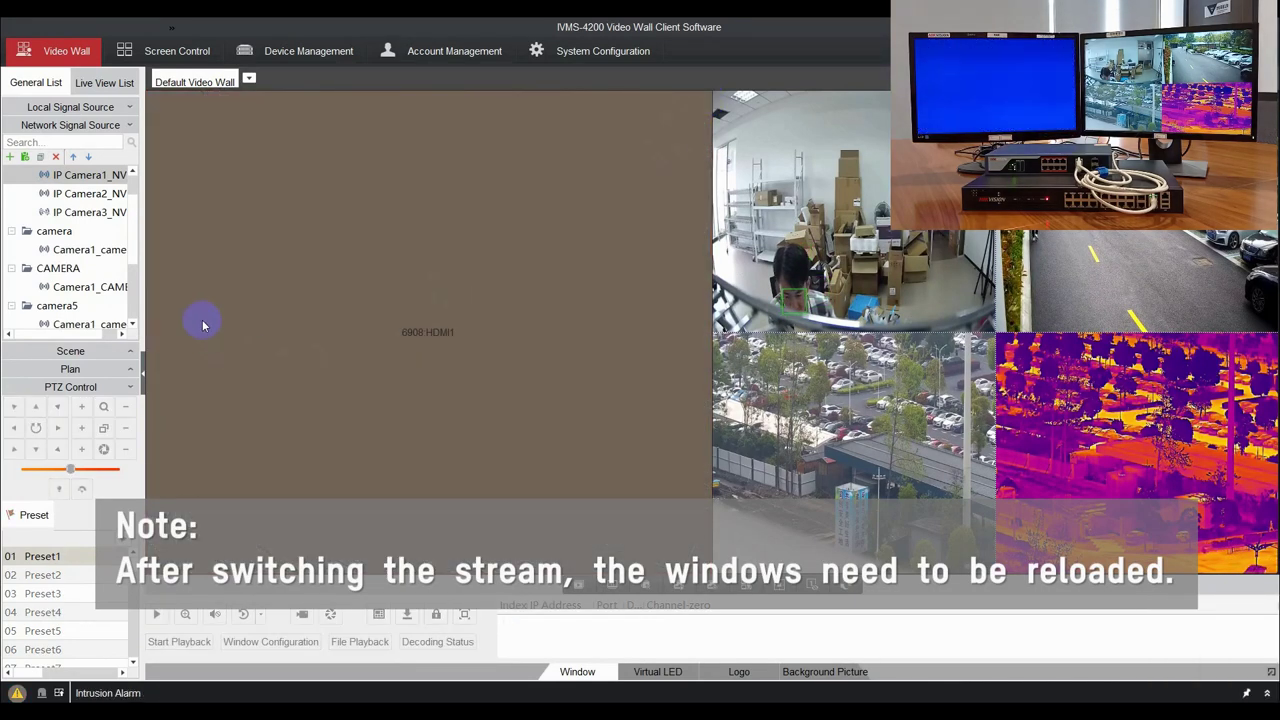
left_click_drag(90, 184, 124, 192)
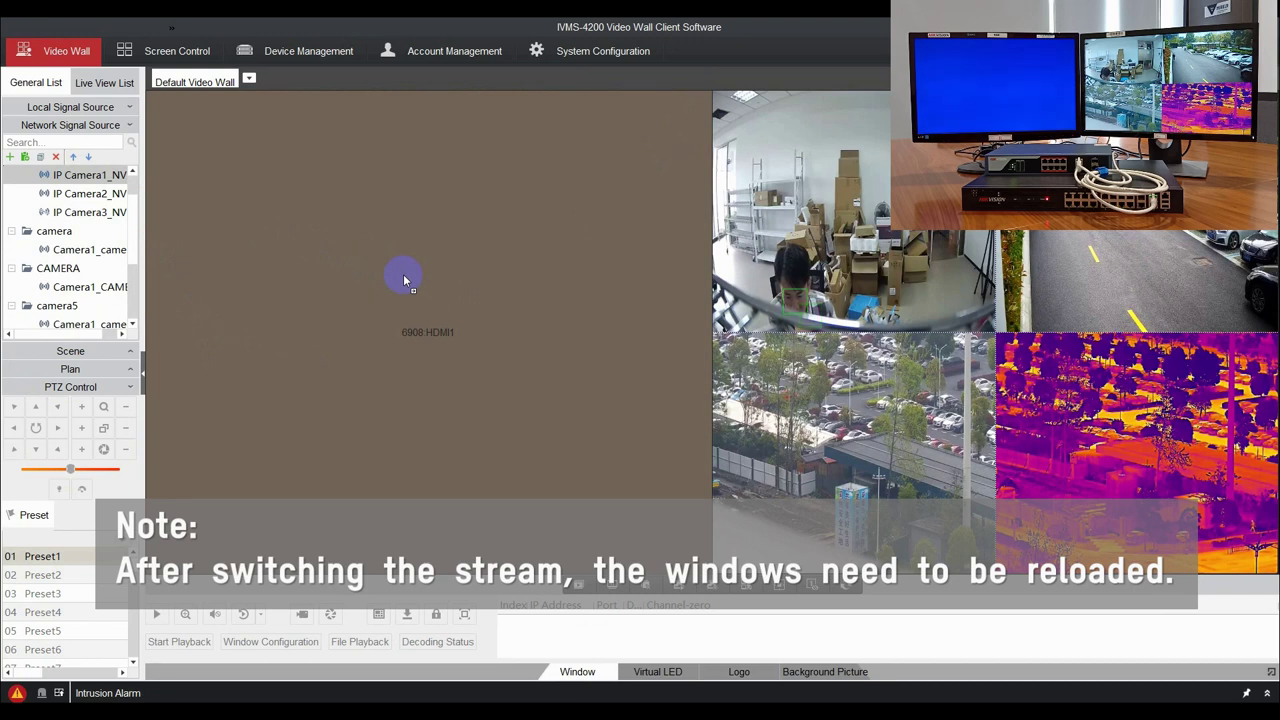
left_click_drag(403, 274, 400, 365)
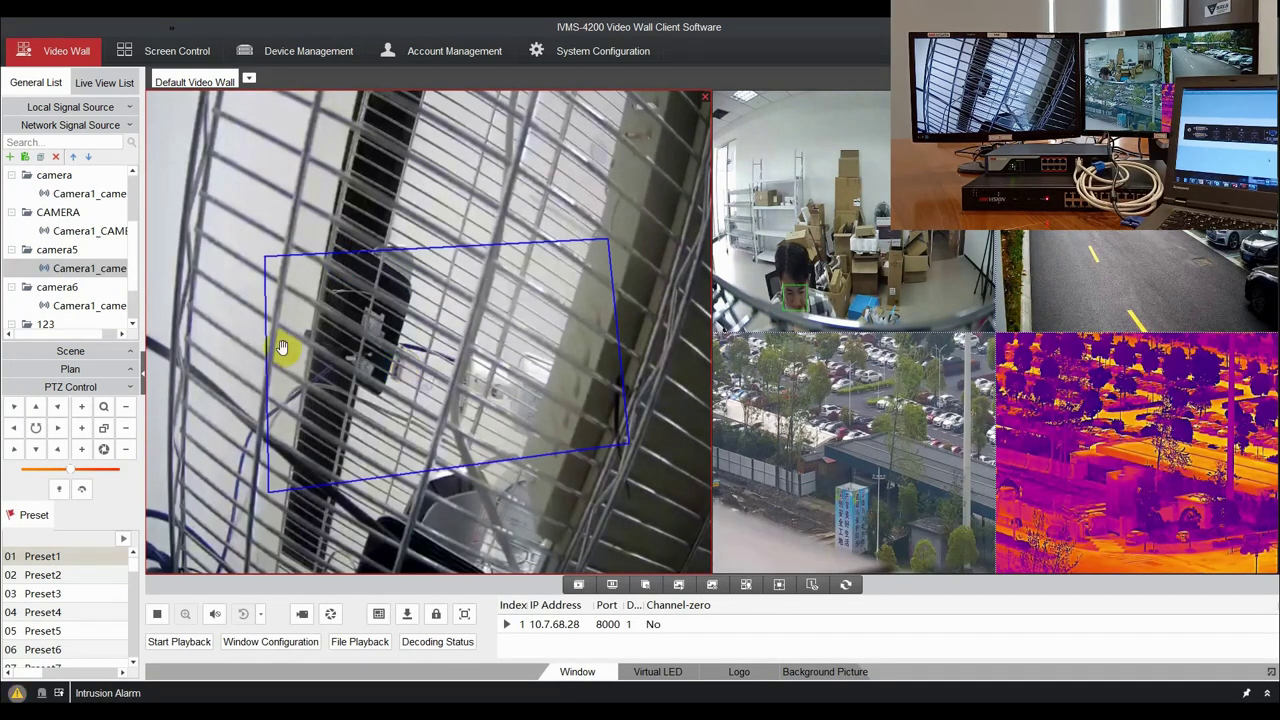
Expand decoder 6908's local VGA inputs and drag VGA1 toward the main wall window.
left_click(128, 107)
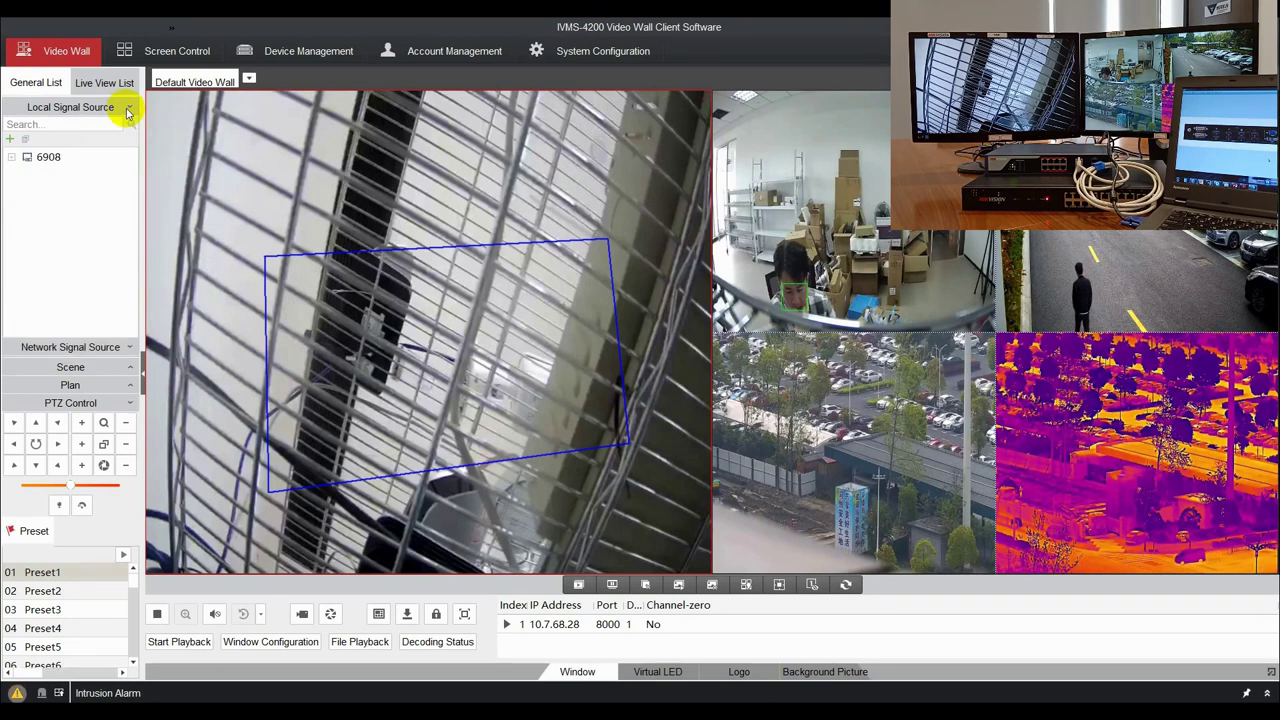
left_click(14, 158)
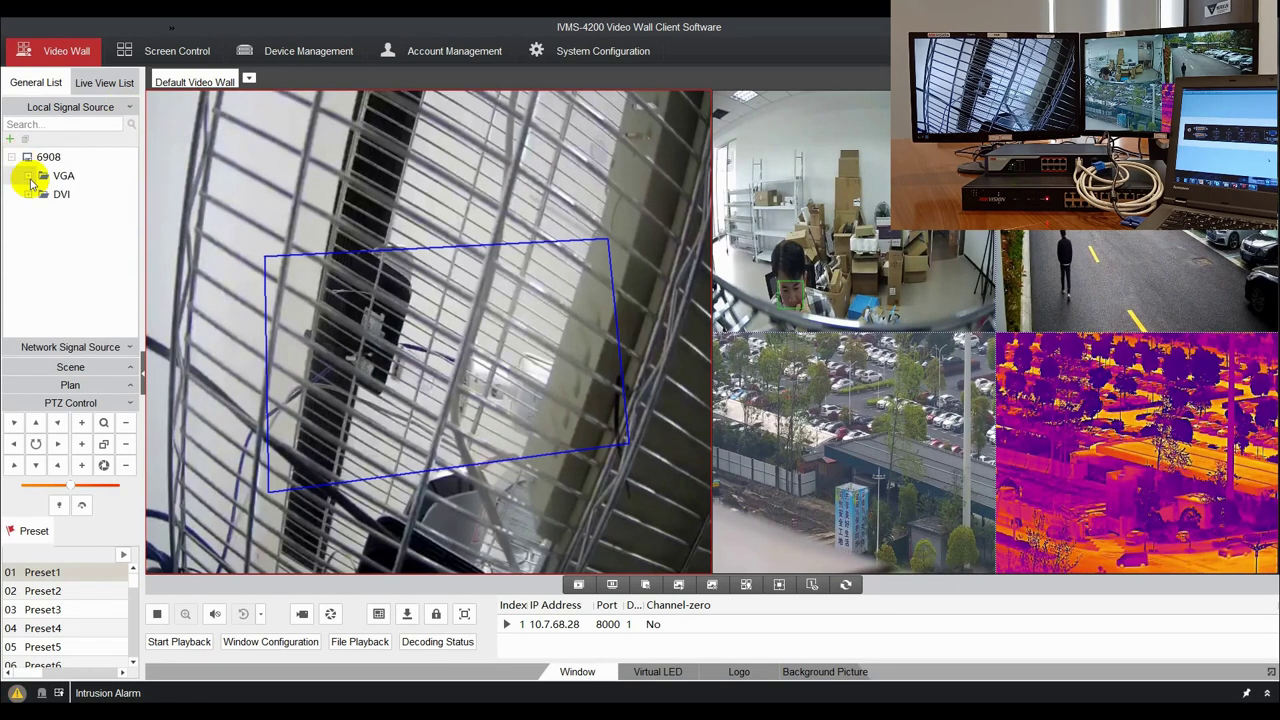
left_click(28, 176)
left_click_drag(80, 194, 360, 275)
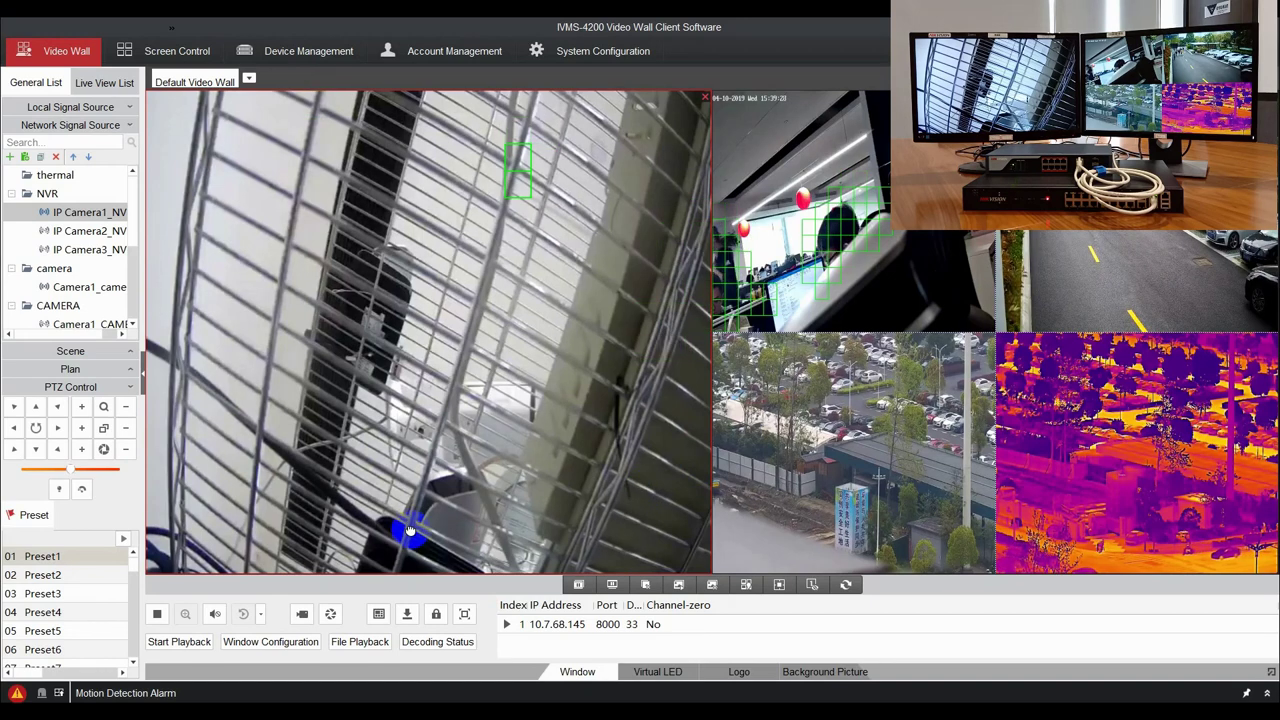
Play back IP Camera1_NVR's recording in the top-left window, jump to a chosen time, and search April 10.
left_click(185, 628)
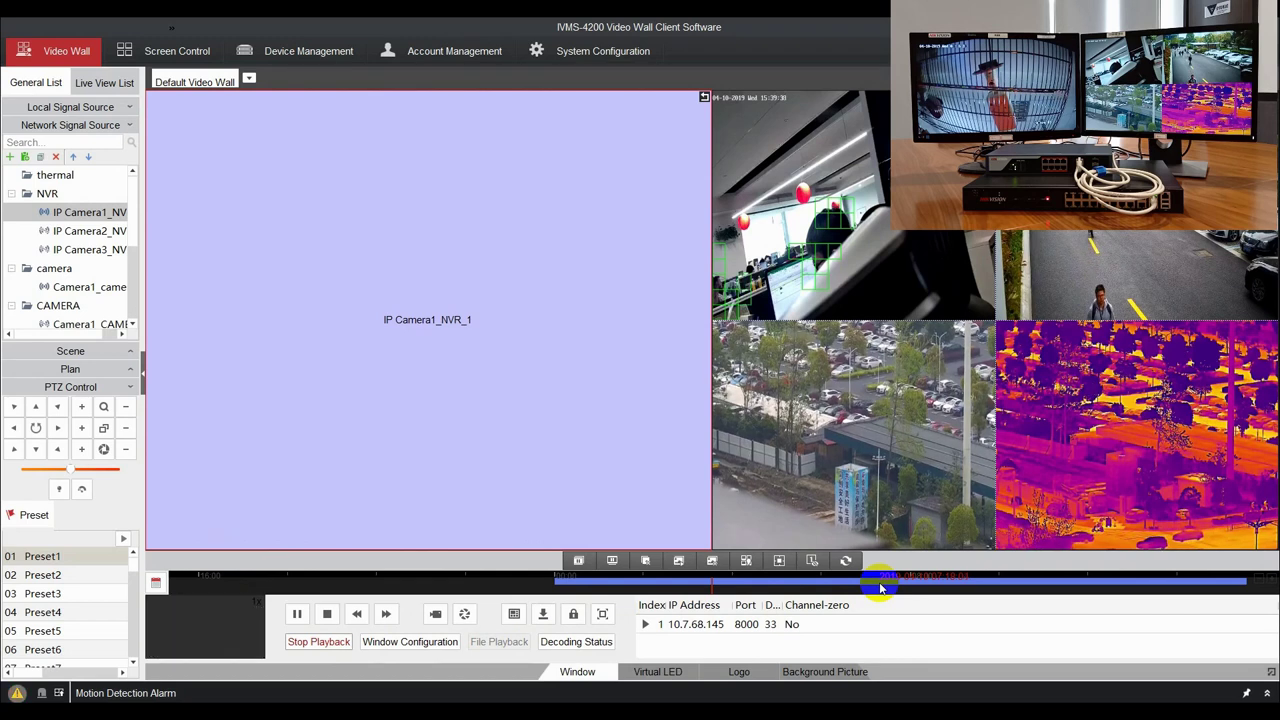
left_click(880, 588)
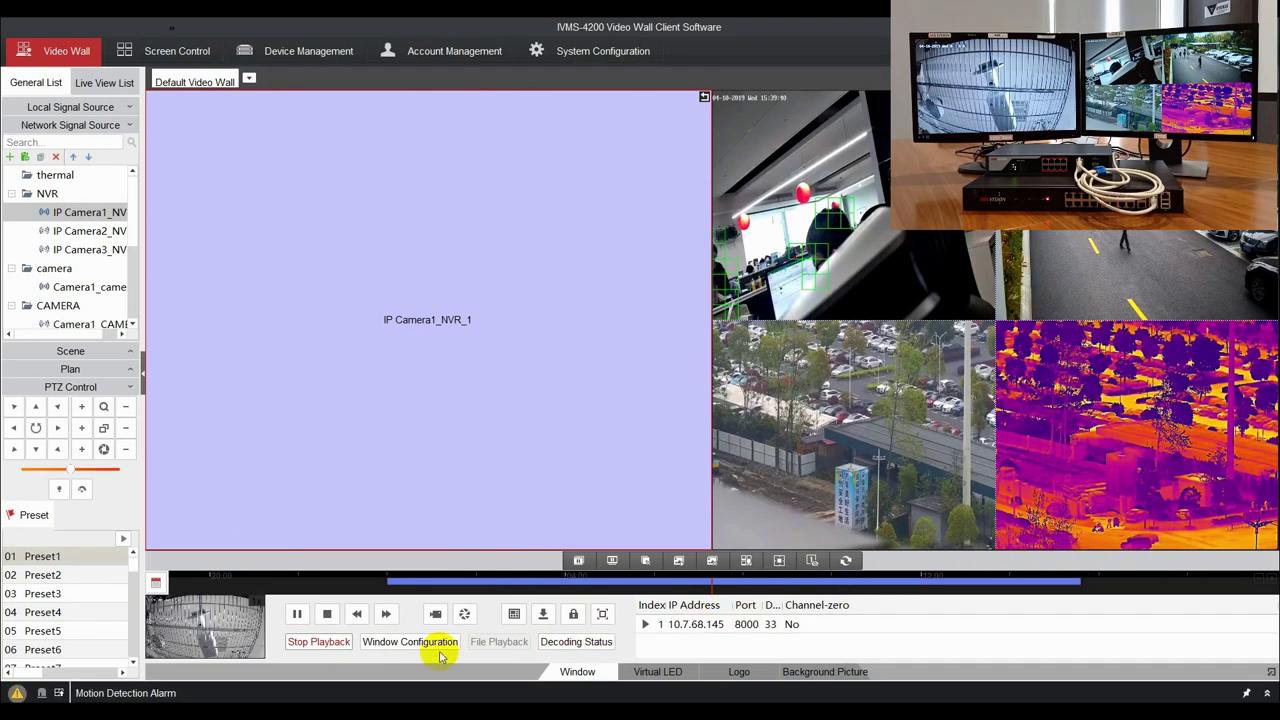
left_click(155, 582)
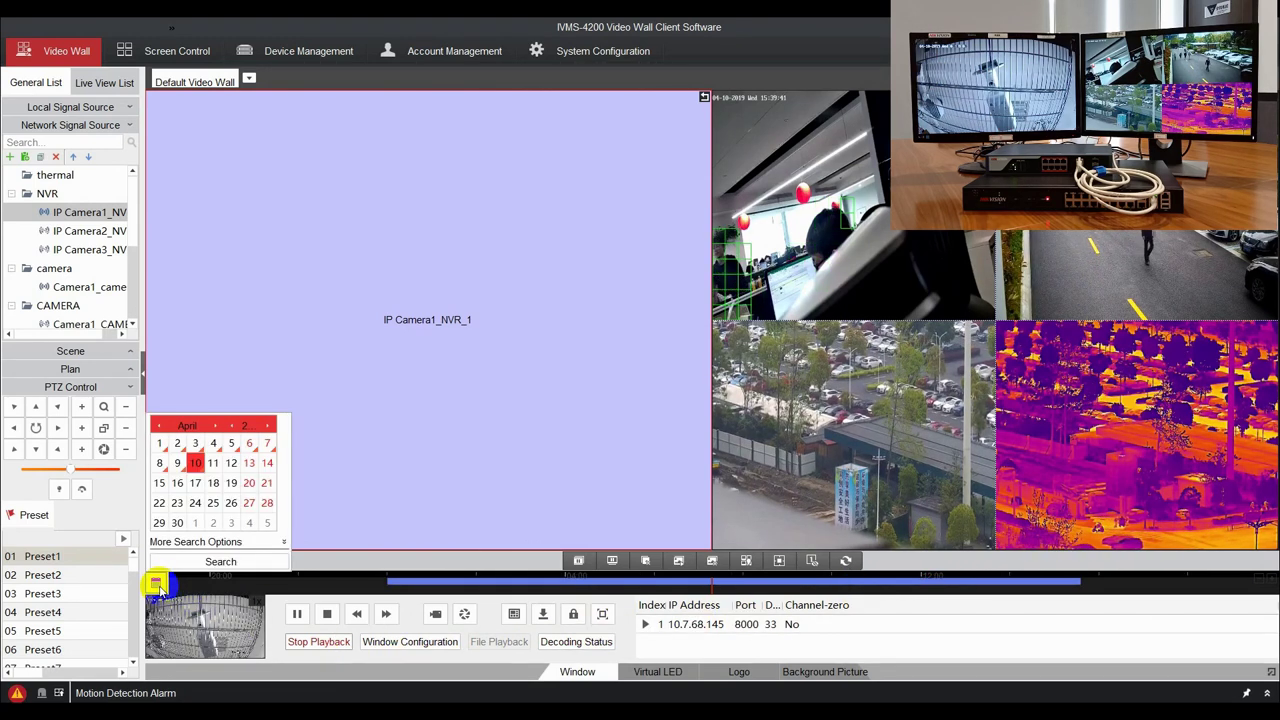
left_click(212, 563)
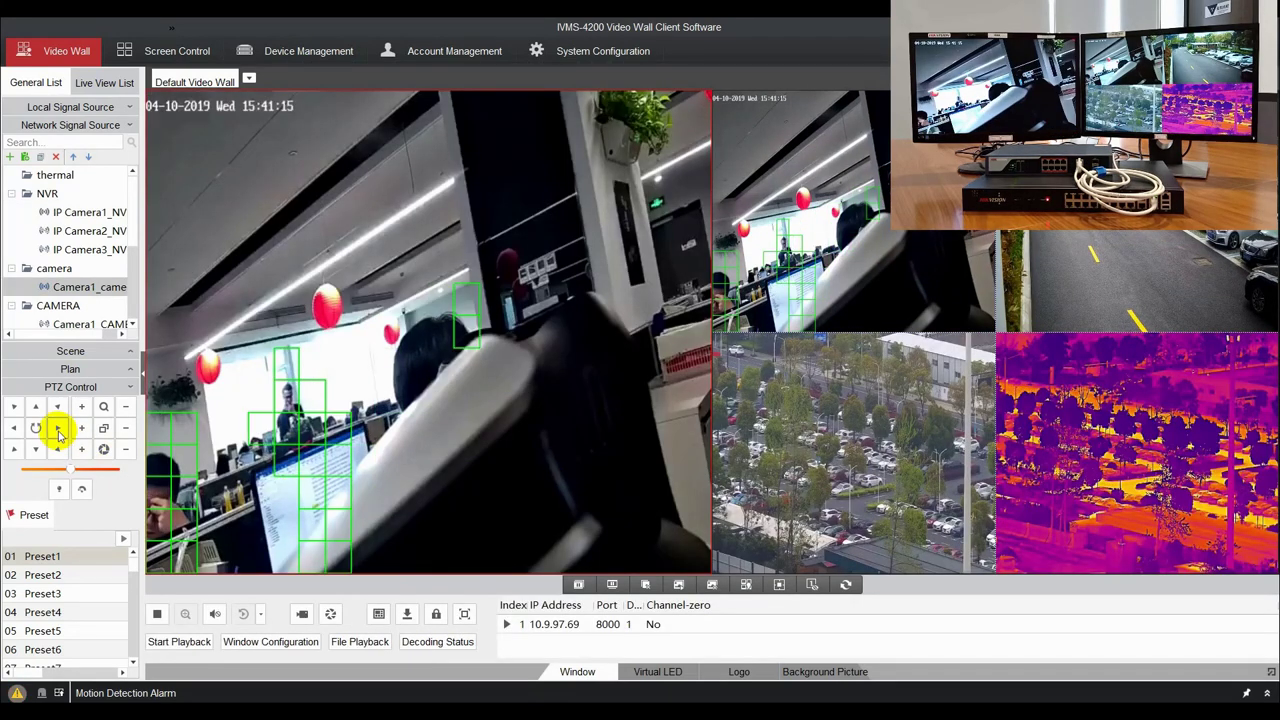
Pan the office PTZ camera right, tilt it up, then pan left until it faces the plants and orange lanterns.
left_click(58, 430)
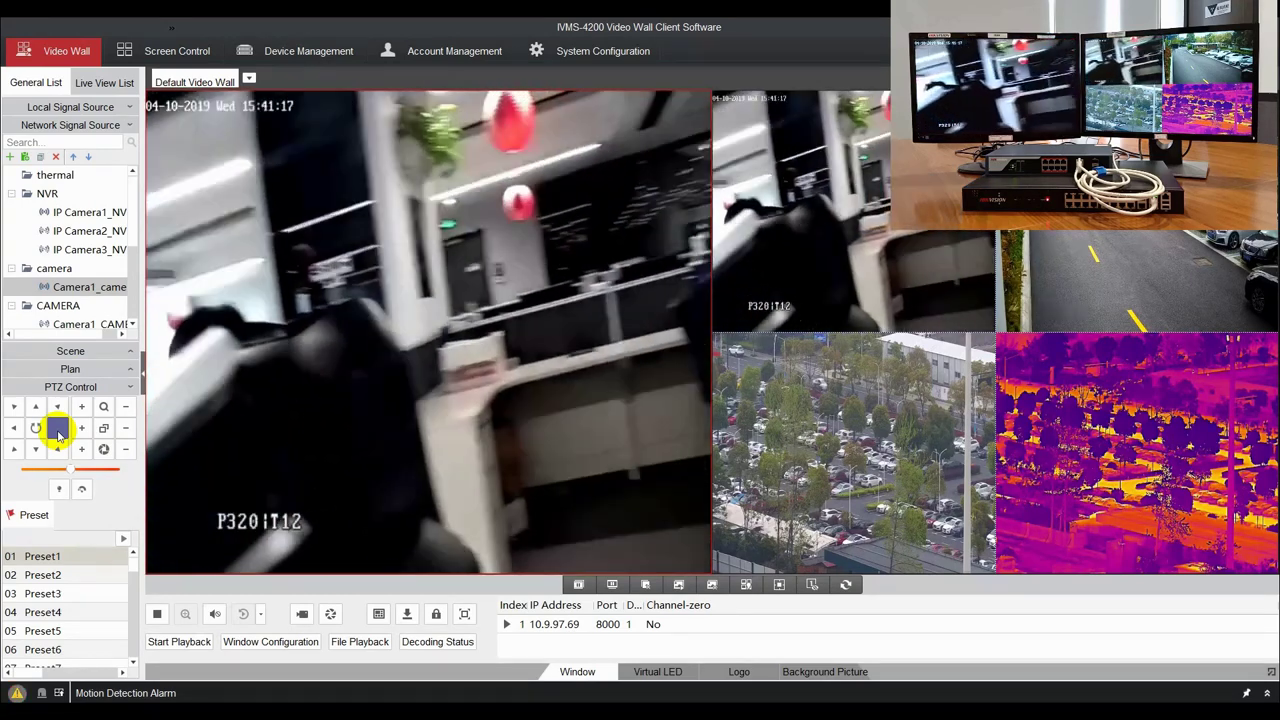
left_click(36, 406)
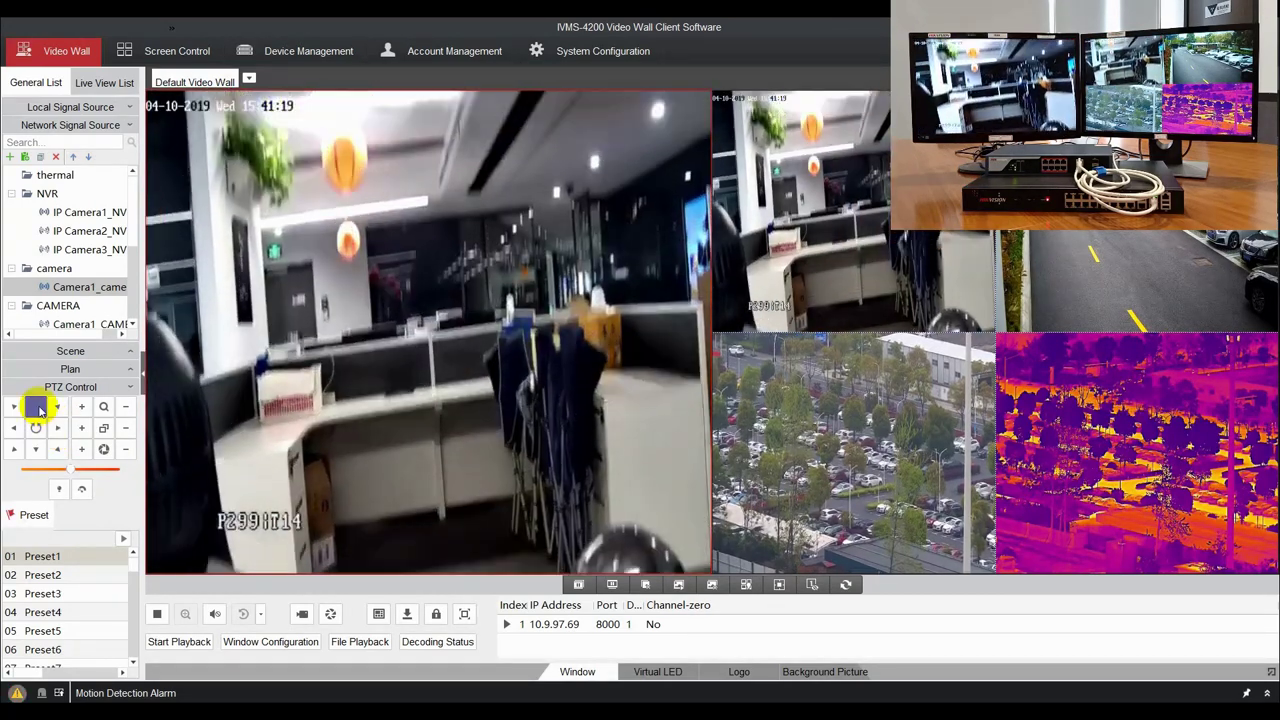
left_click(60, 430)
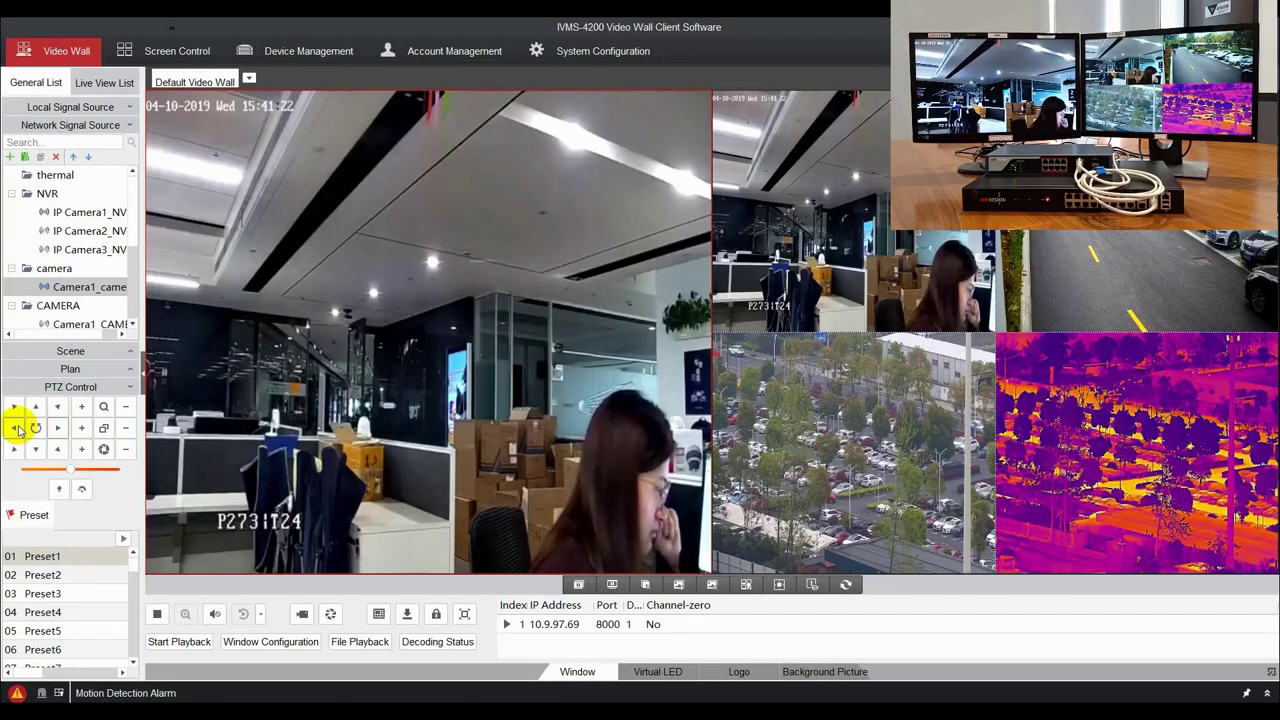
left_click(18, 430)
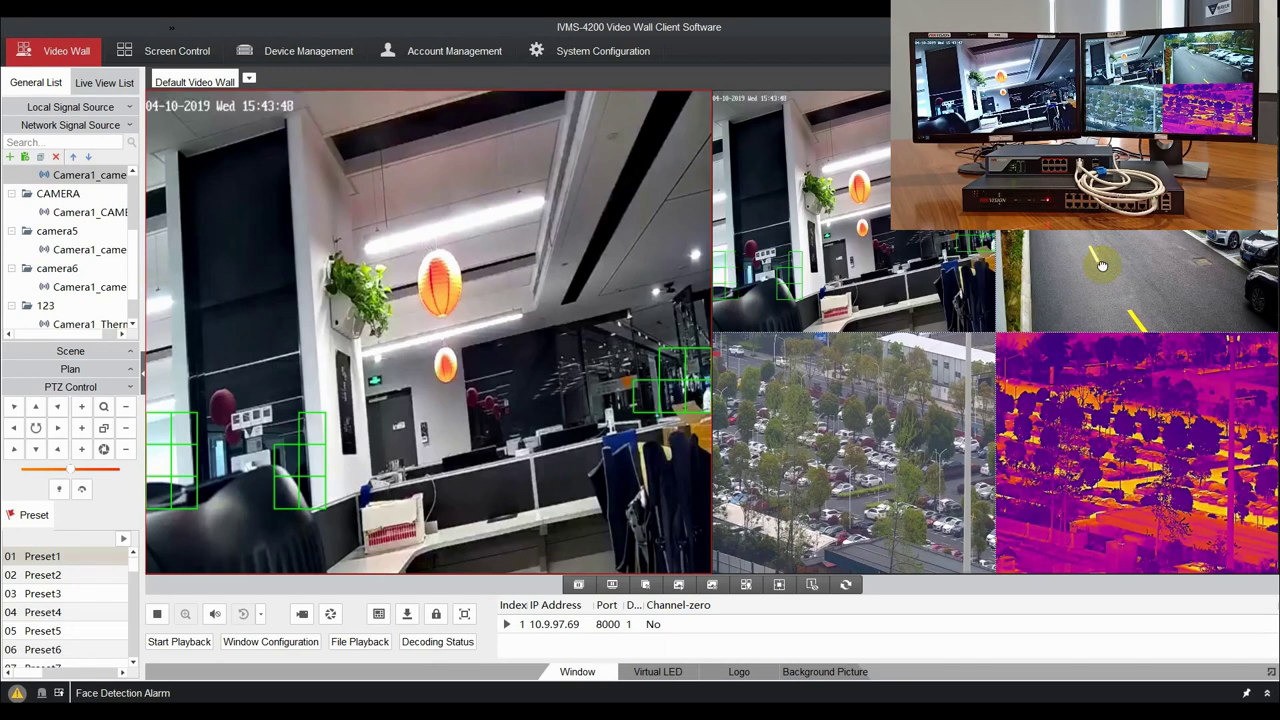
double_click(1100, 265)
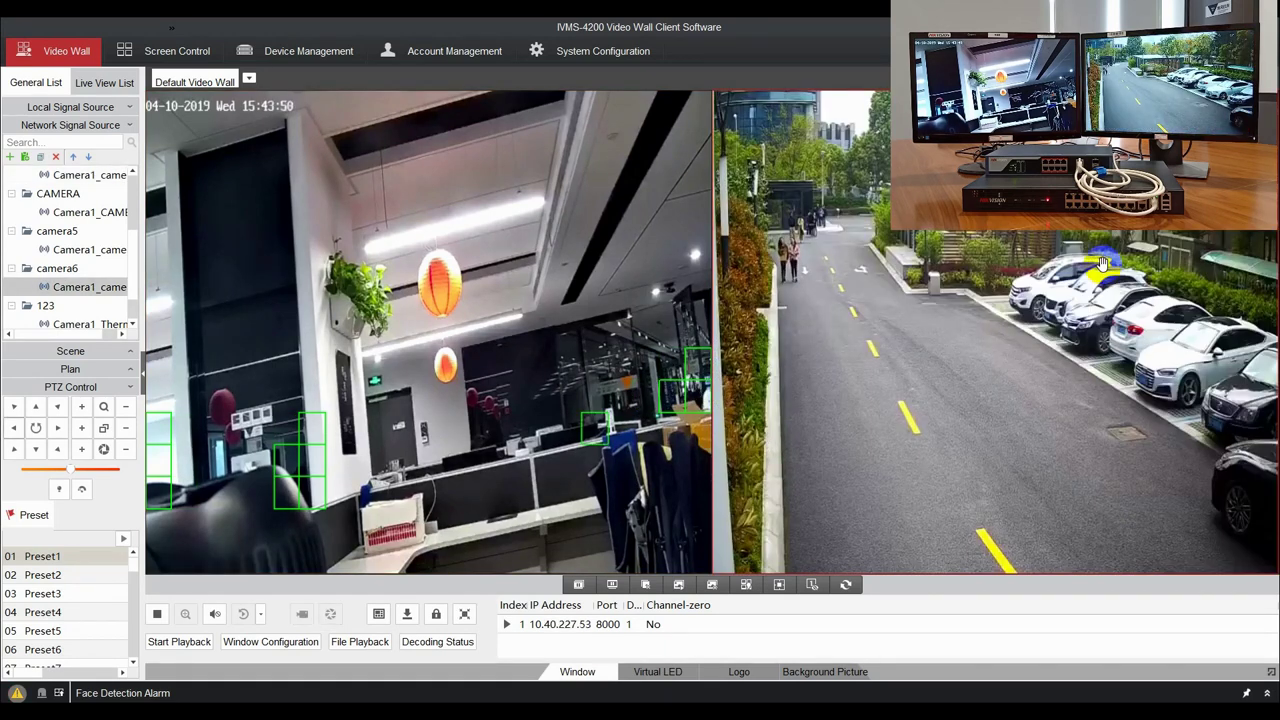
double_click(1100, 265)
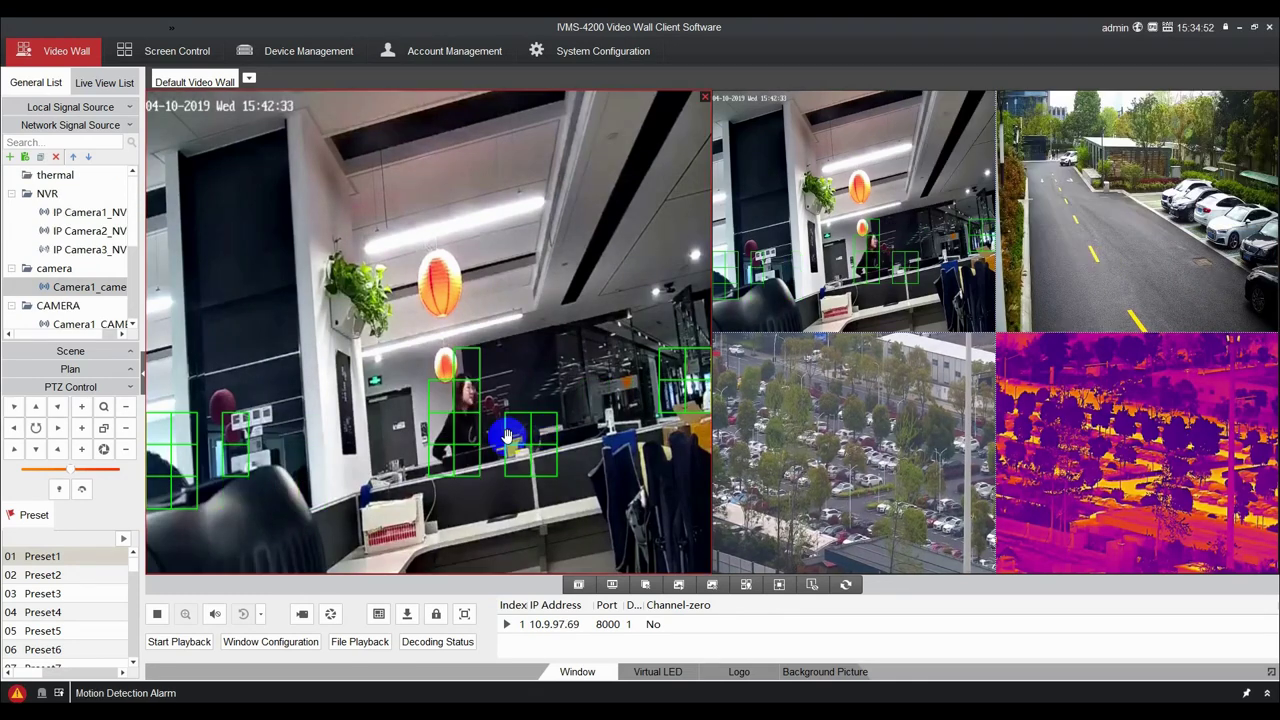
Stop the top-left window's PC live view and show its decoding status (H.265, 1920 x 1080, 29 fps).
right_click(495, 305)
left_click(515, 331)
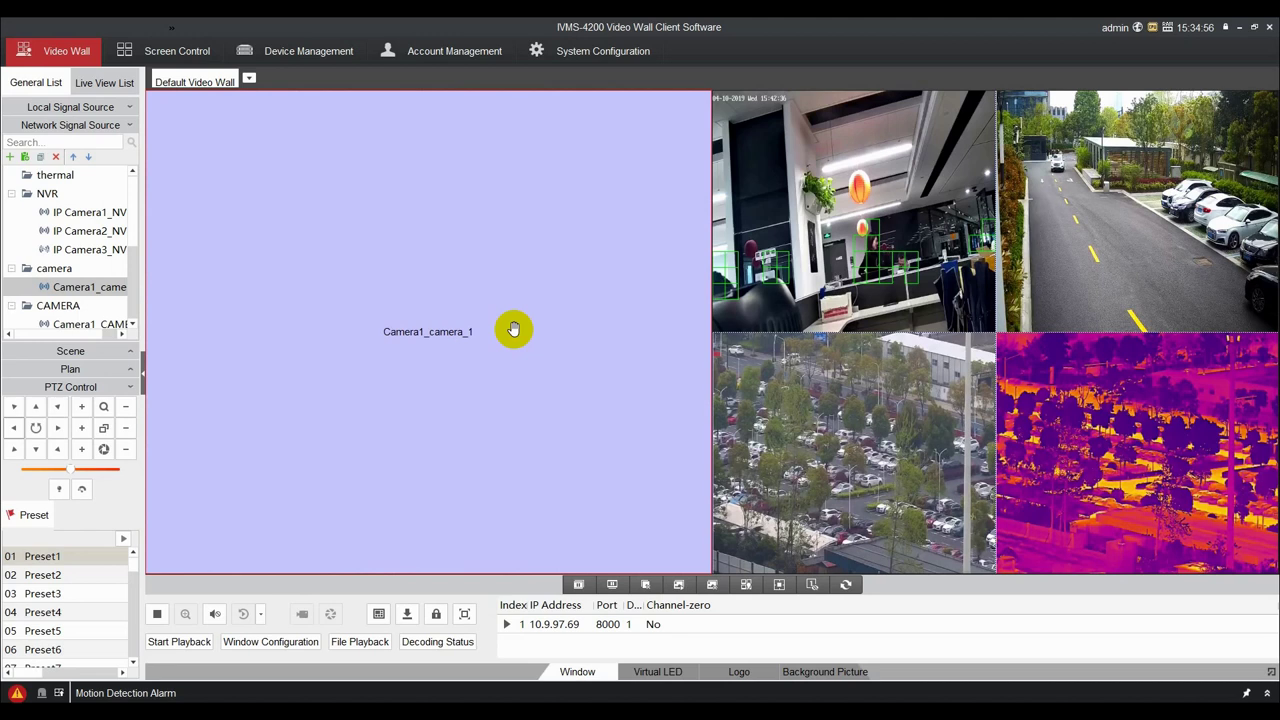
right_click(435, 298)
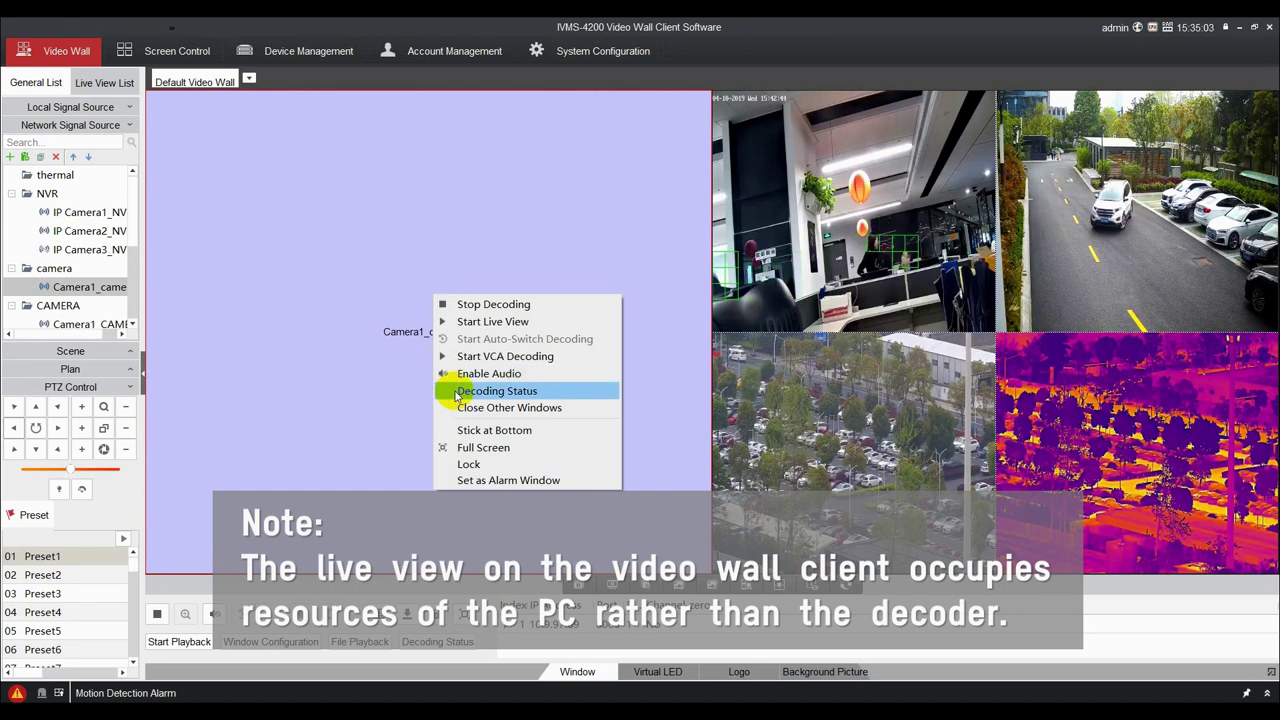
left_click(496, 391)
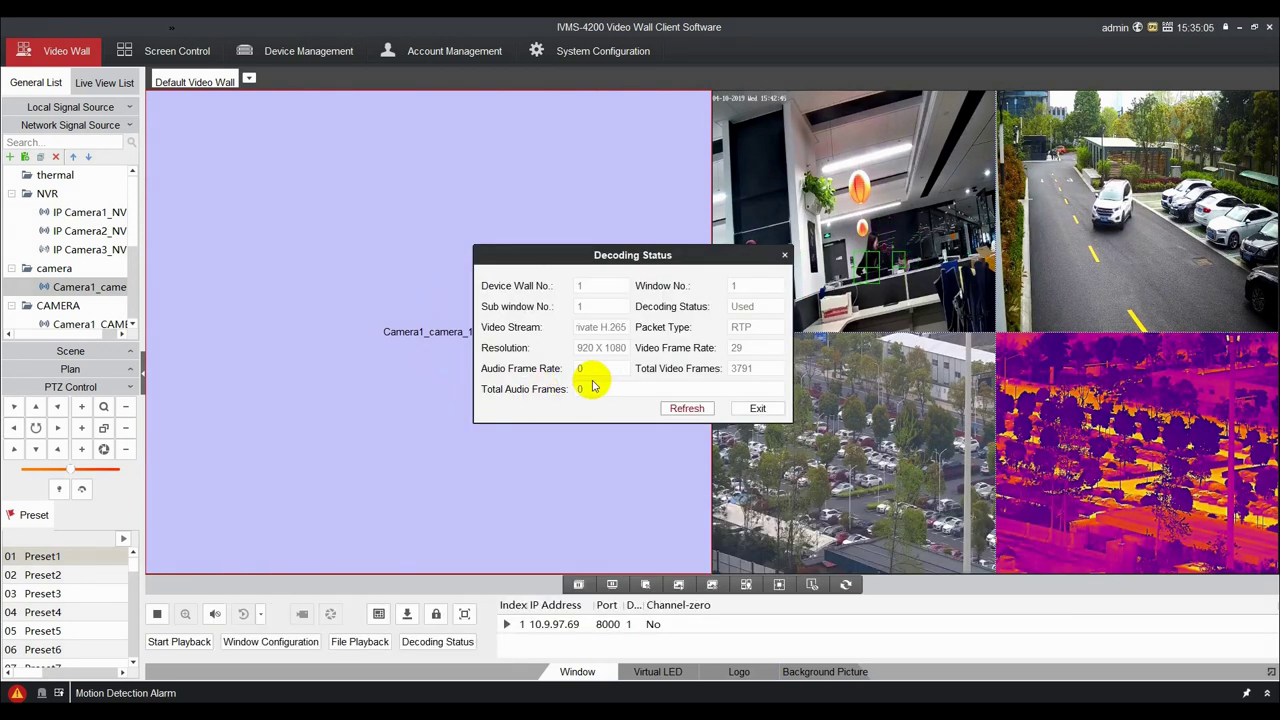